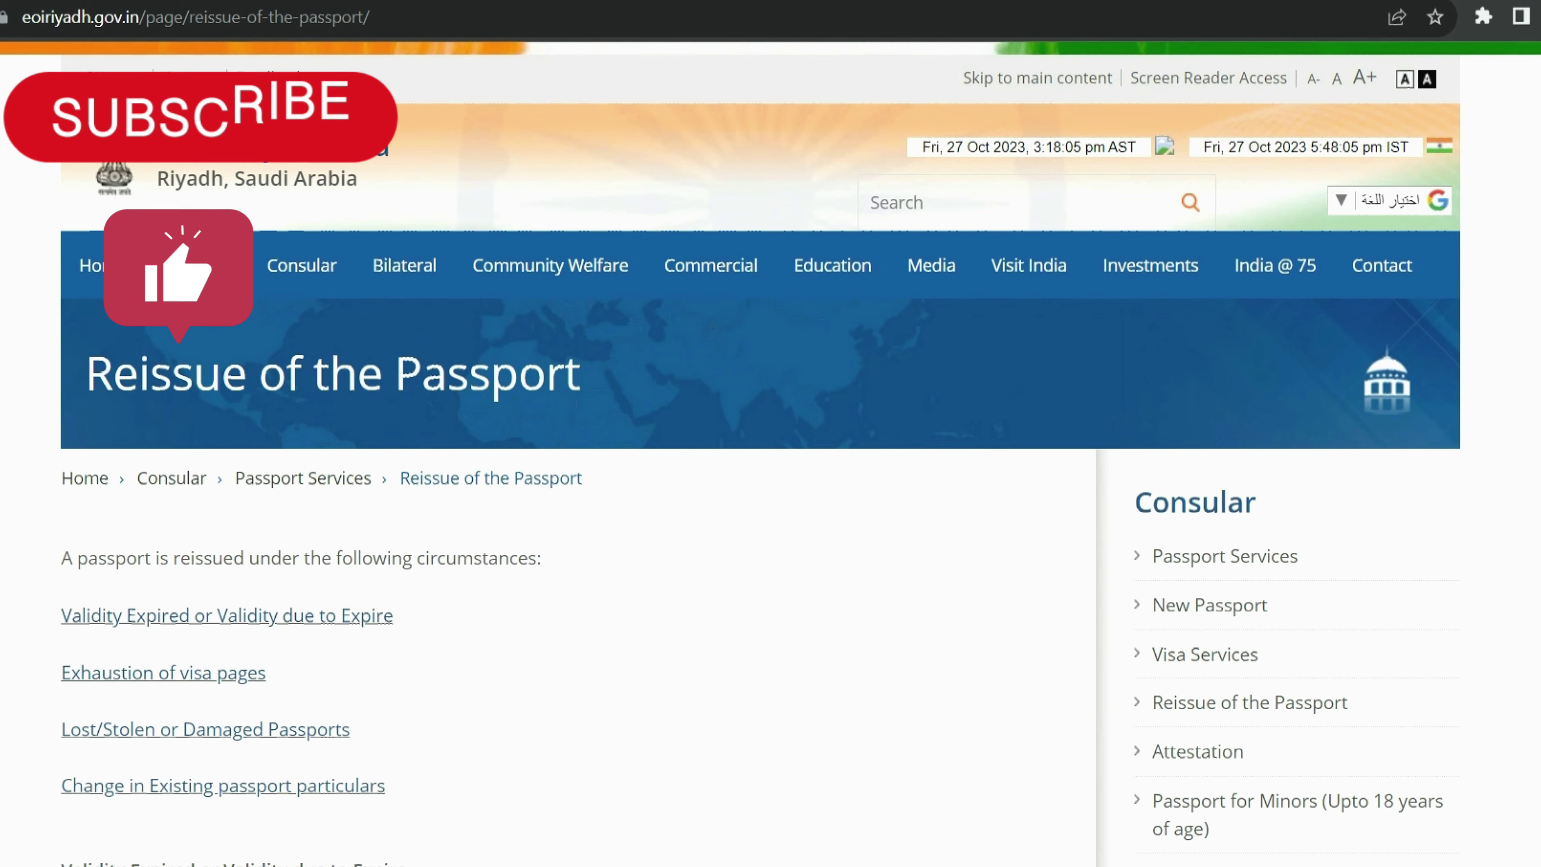
Step: Scroll down the reissue page and open the Application Centre link for passport and visa centres
scroll(770, 449, "down", 15)
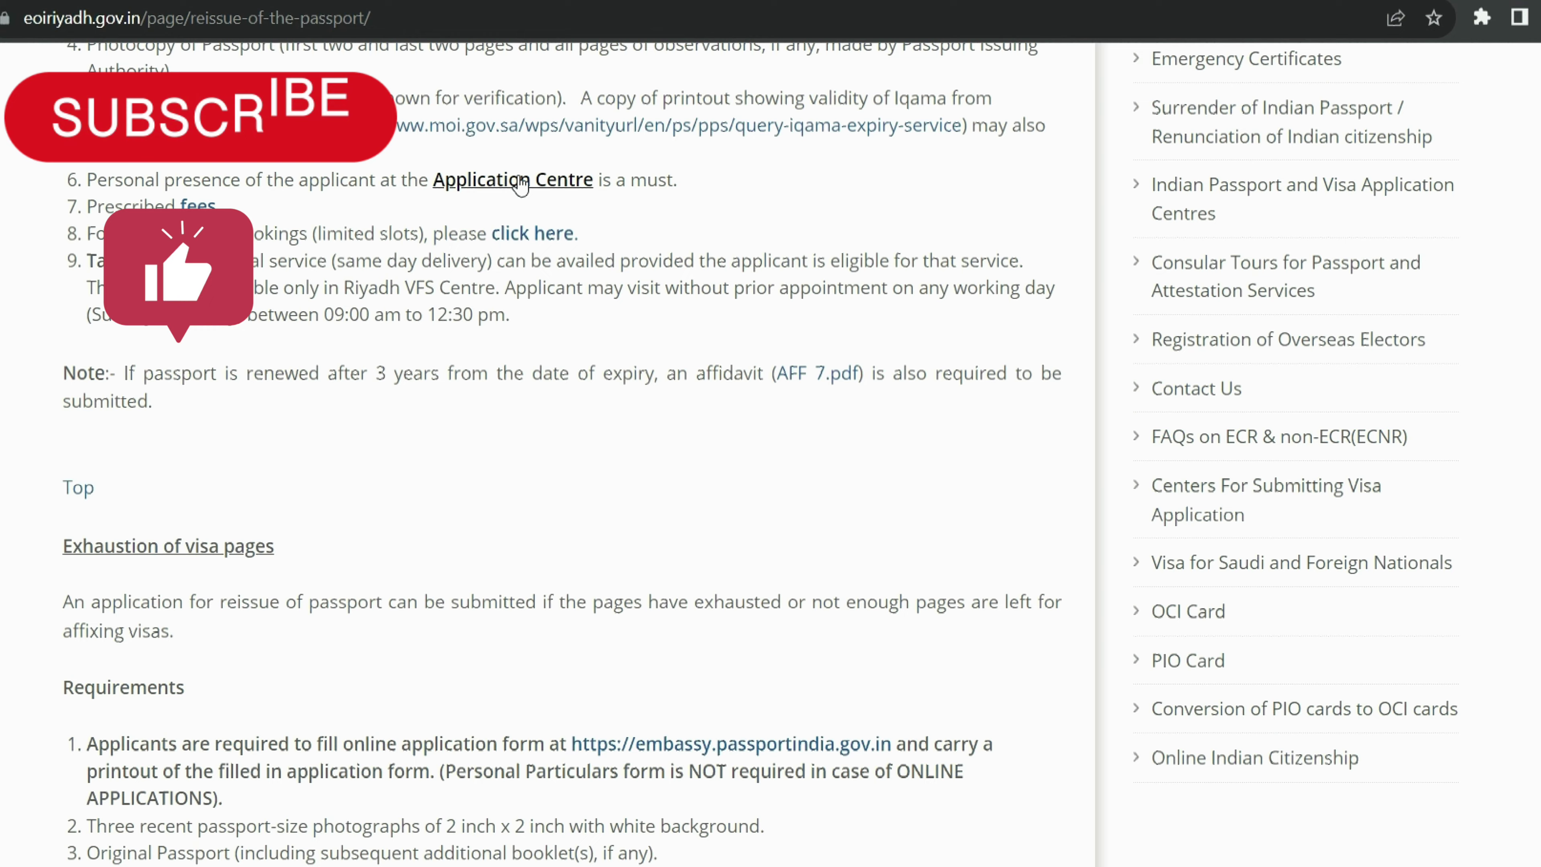
left_click(516, 180)
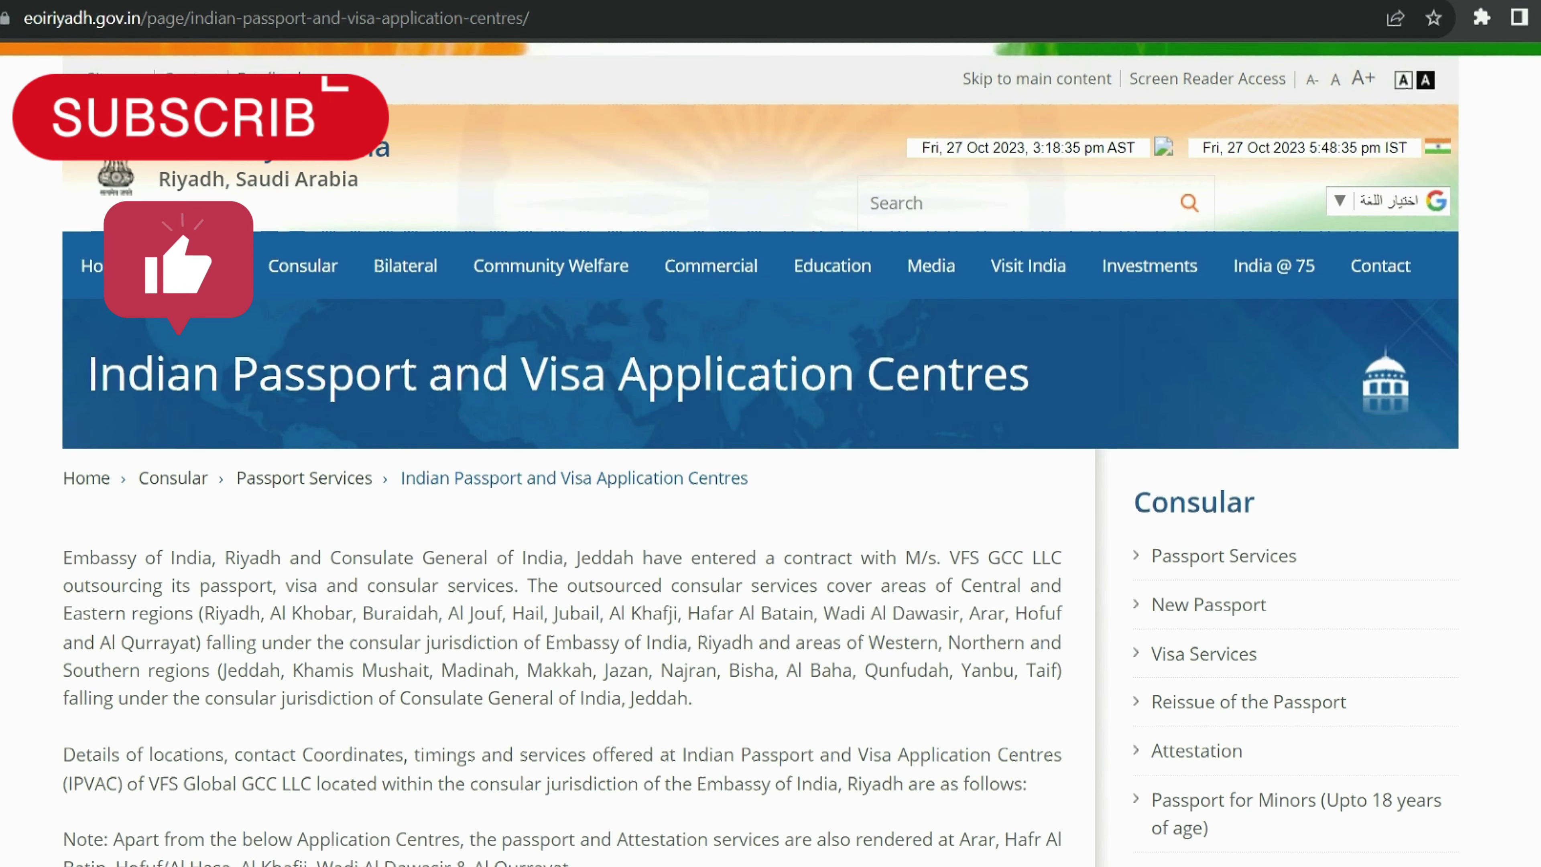
scroll(759, 455, "down", 10)
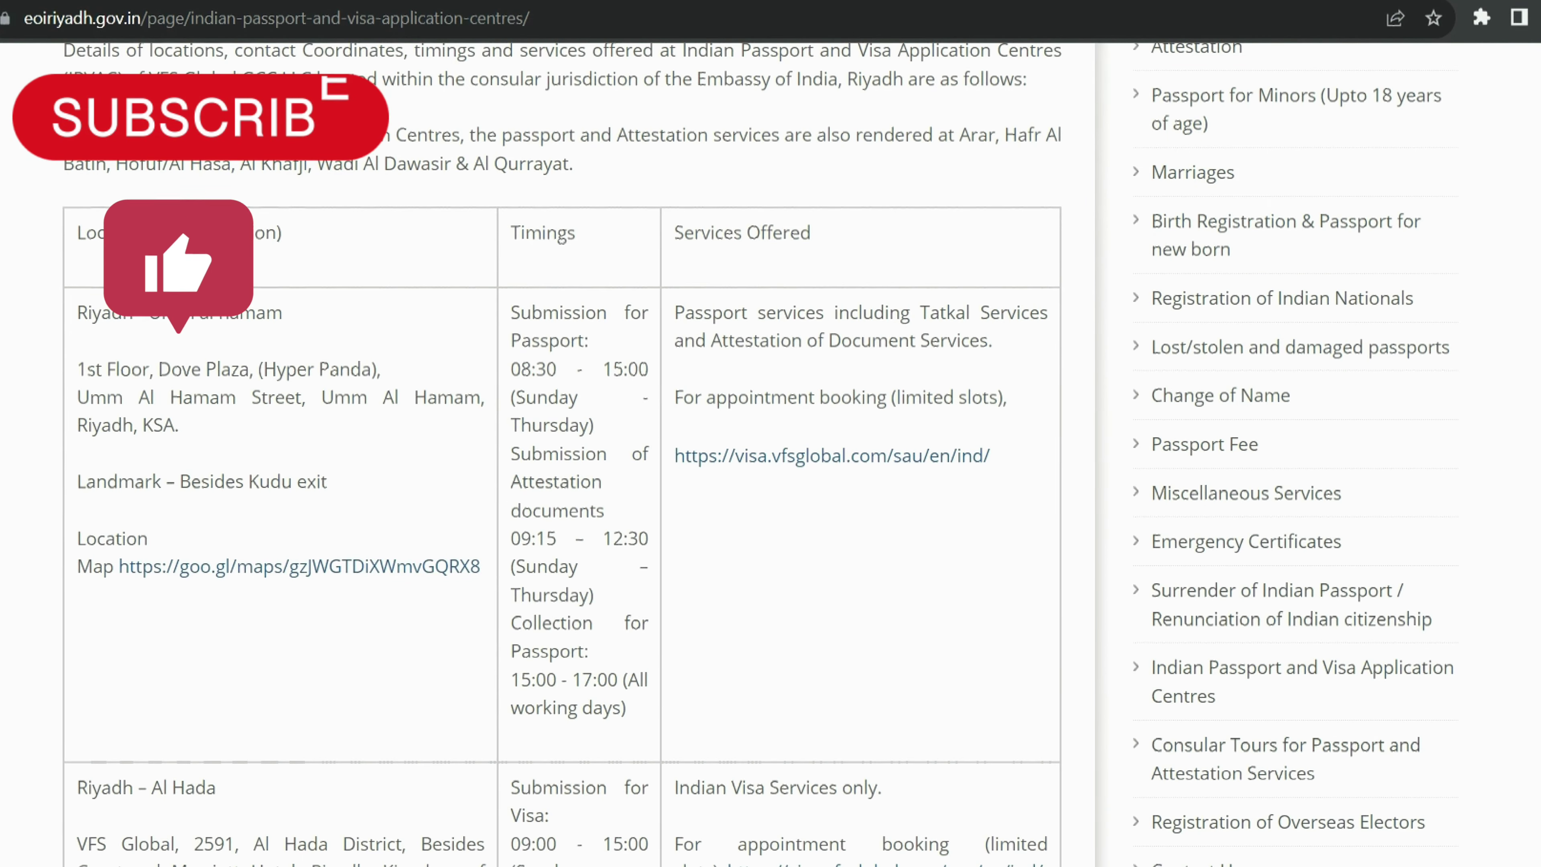
scroll(758, 455, "down", 2)
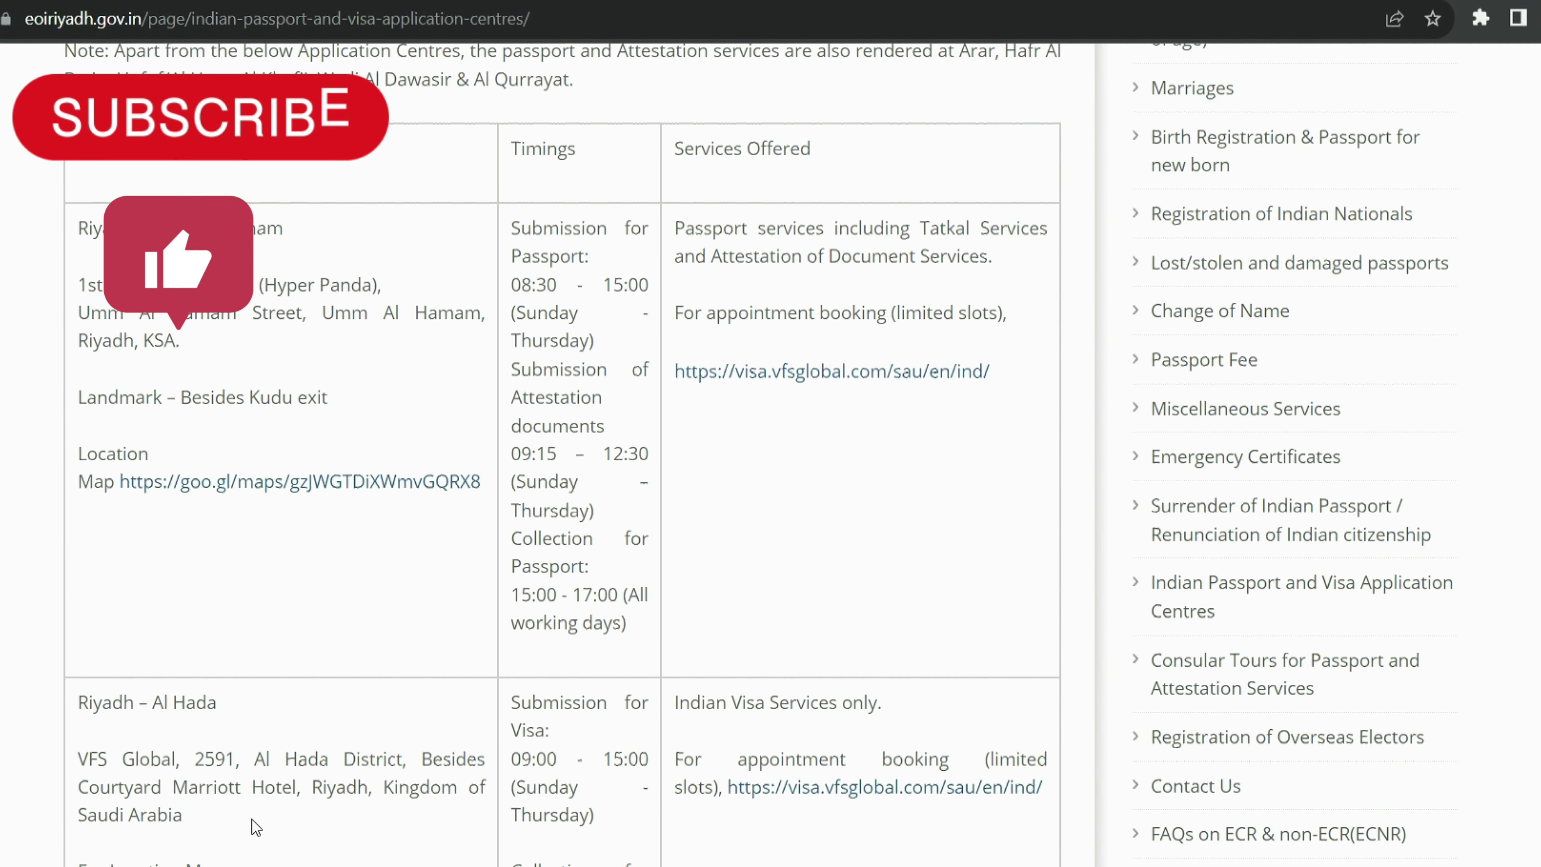
triple_click(279, 787)
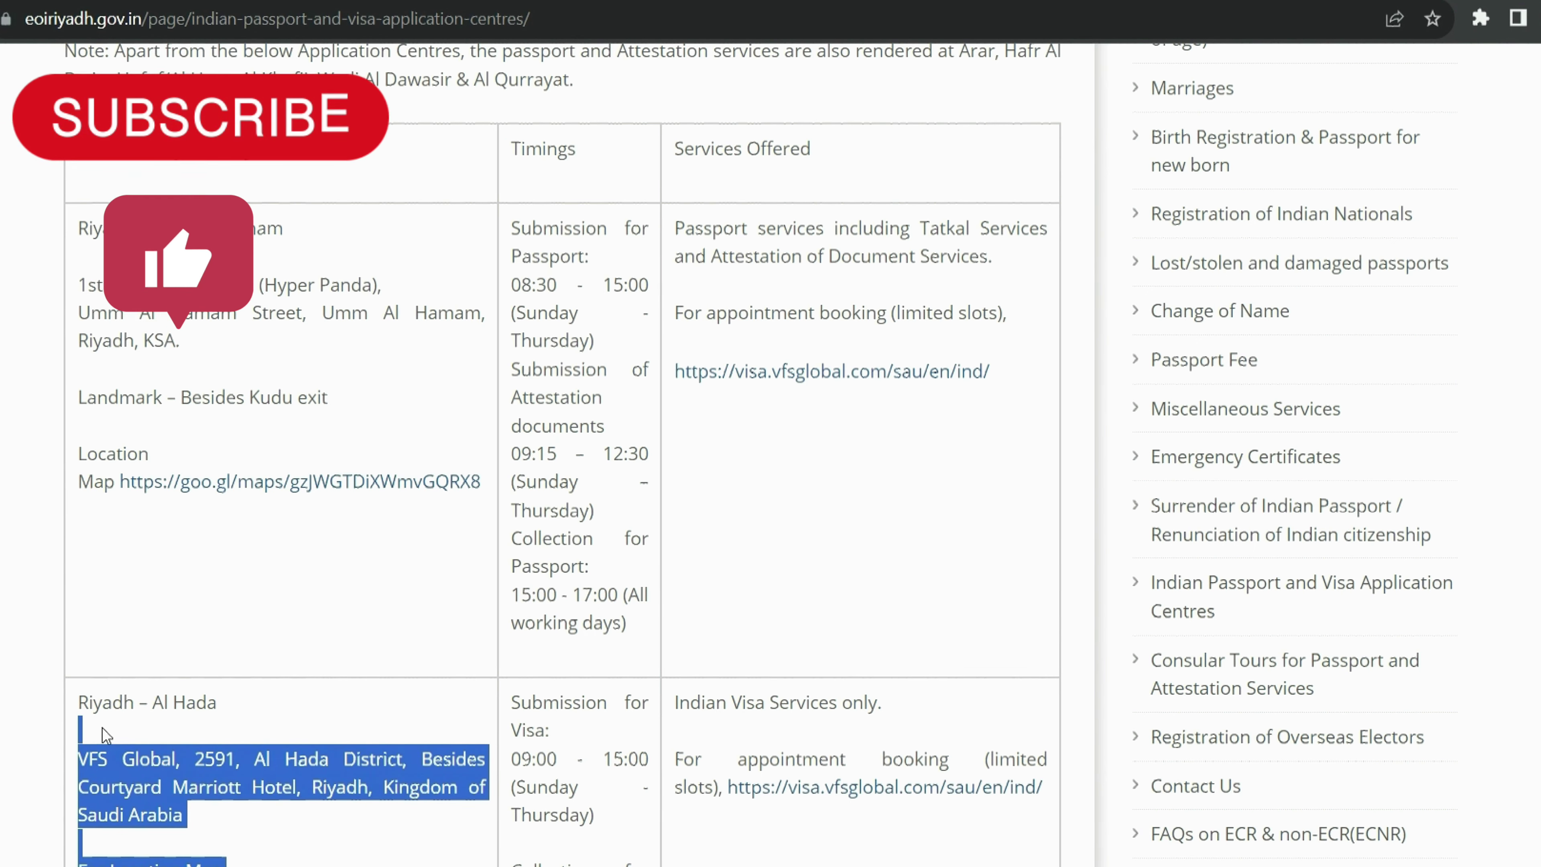
scroll(1327, 413, "down", 15)
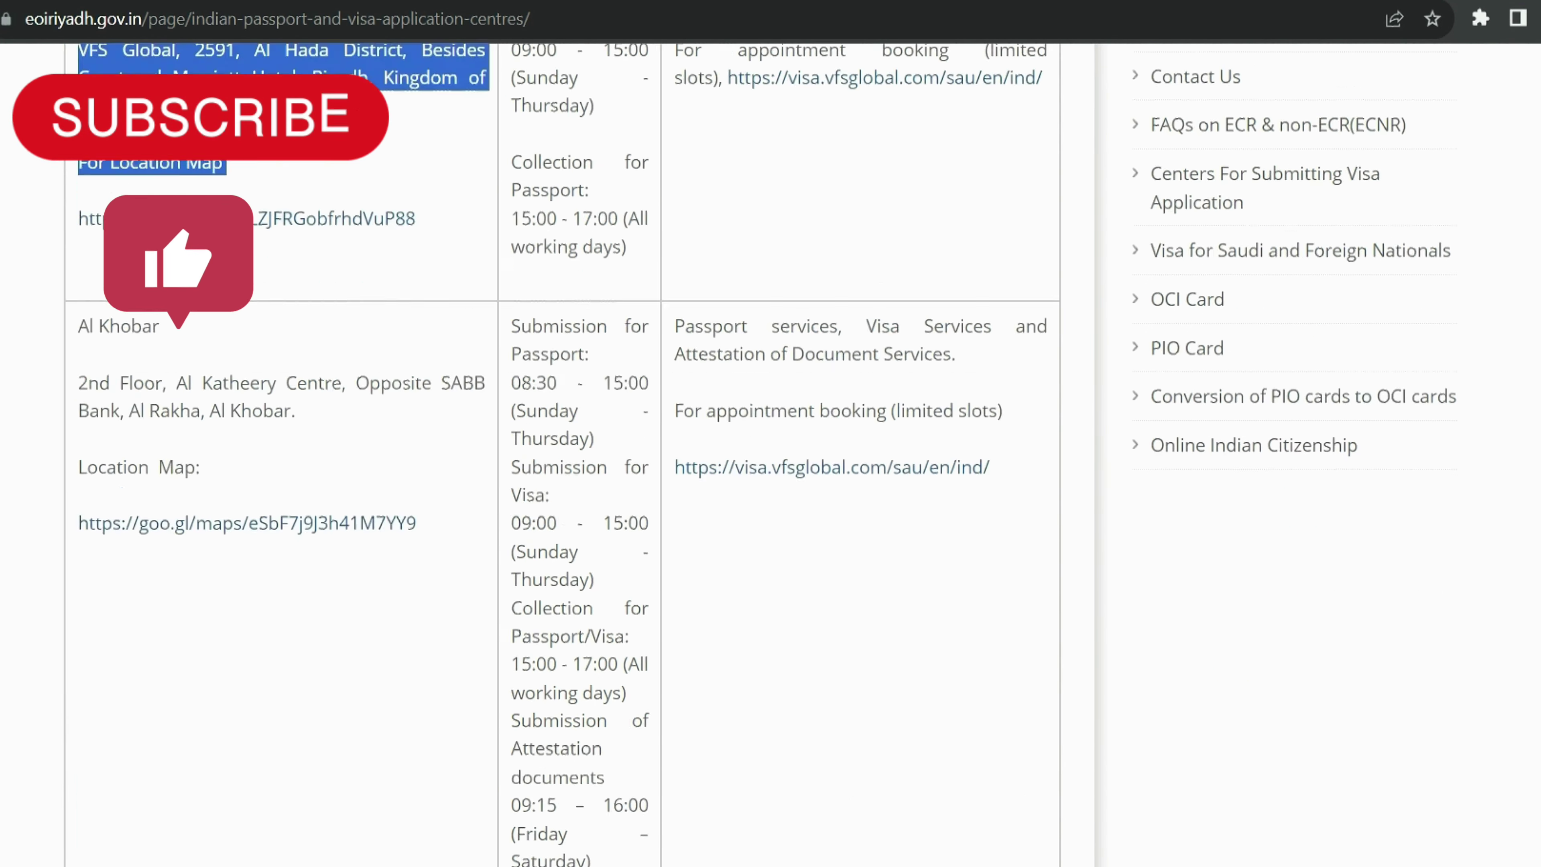
scroll(562, 451, "down", 15)
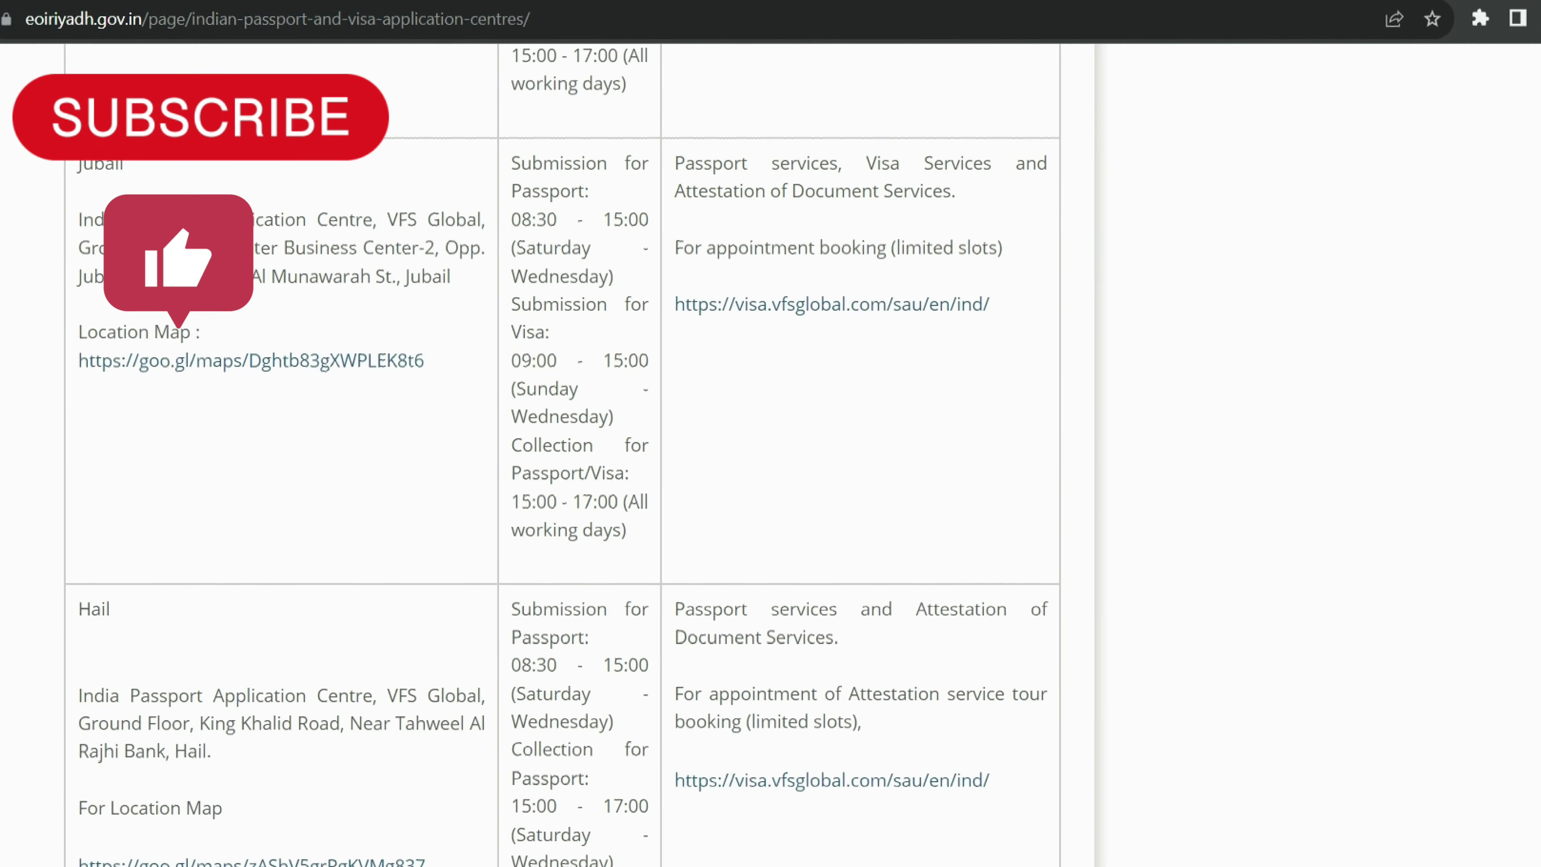
scroll(561, 451, "down", 5)
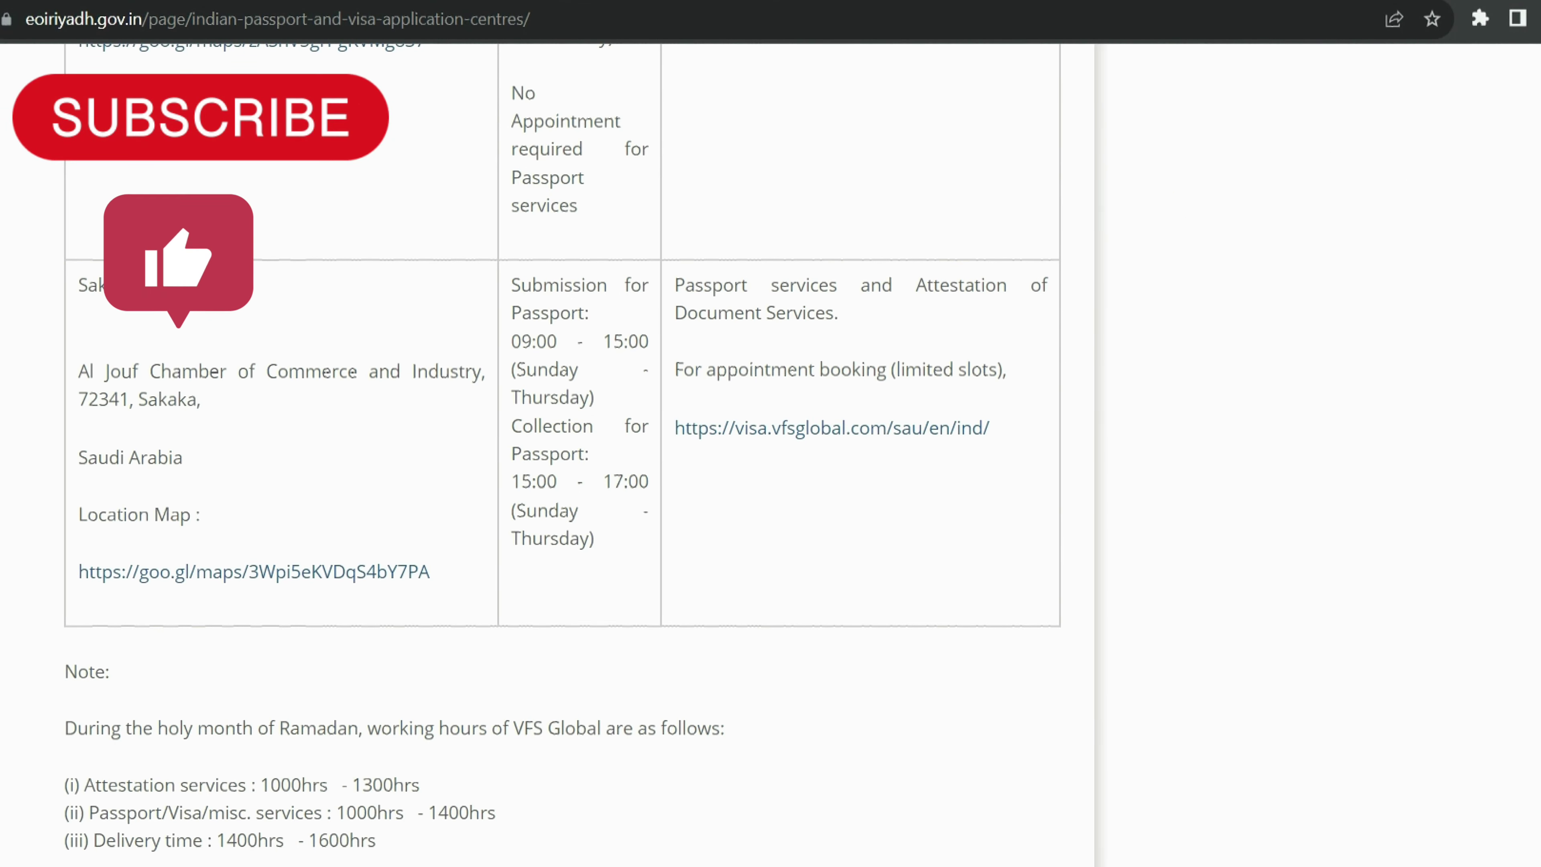
scroll(562, 452, "up", 20)
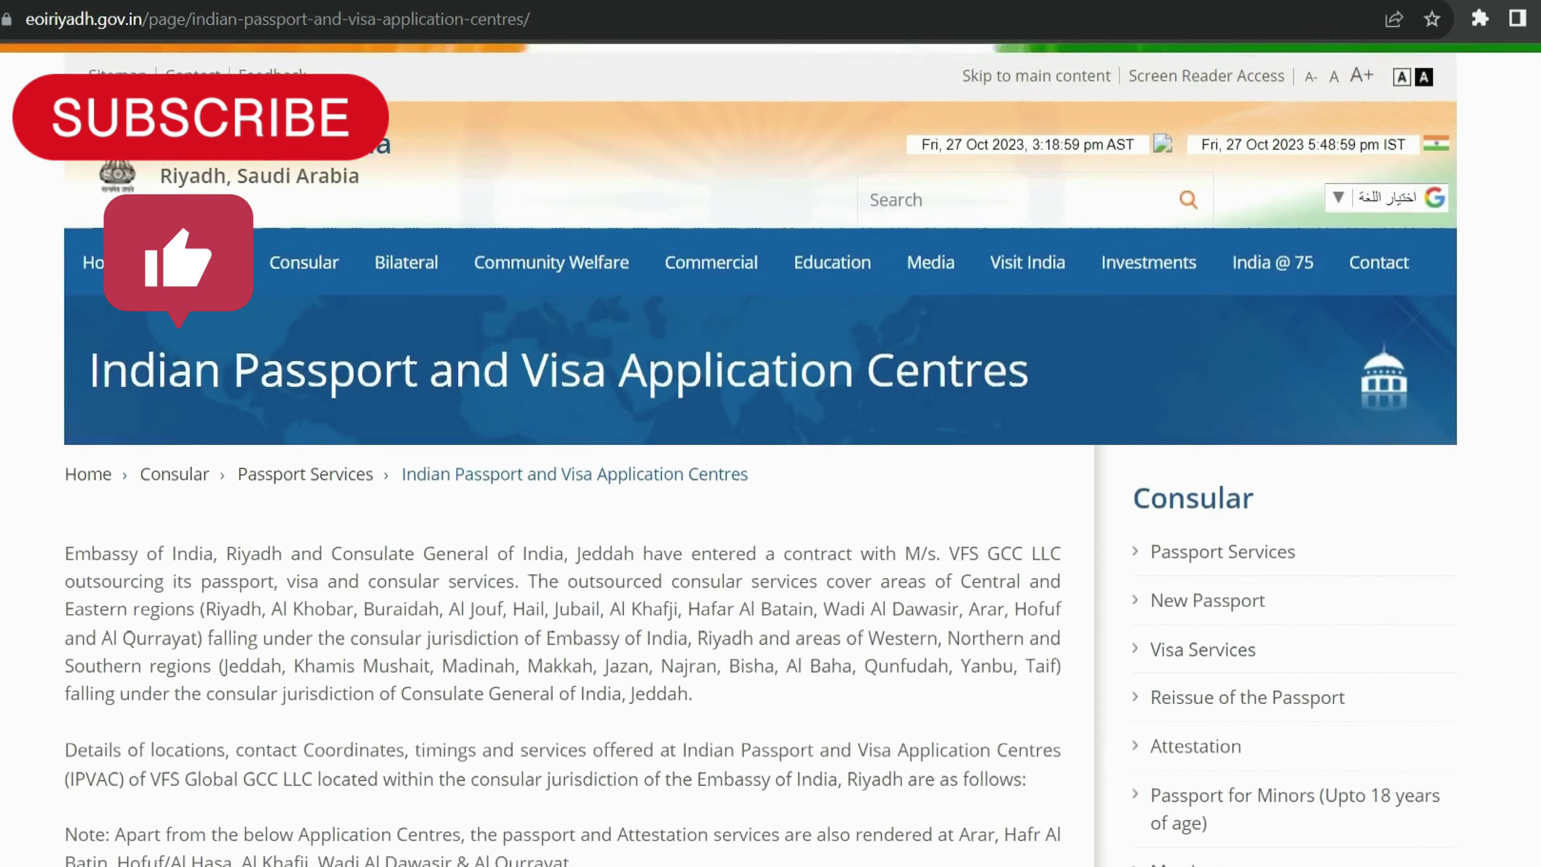
scroll(562, 451, "down", 8)
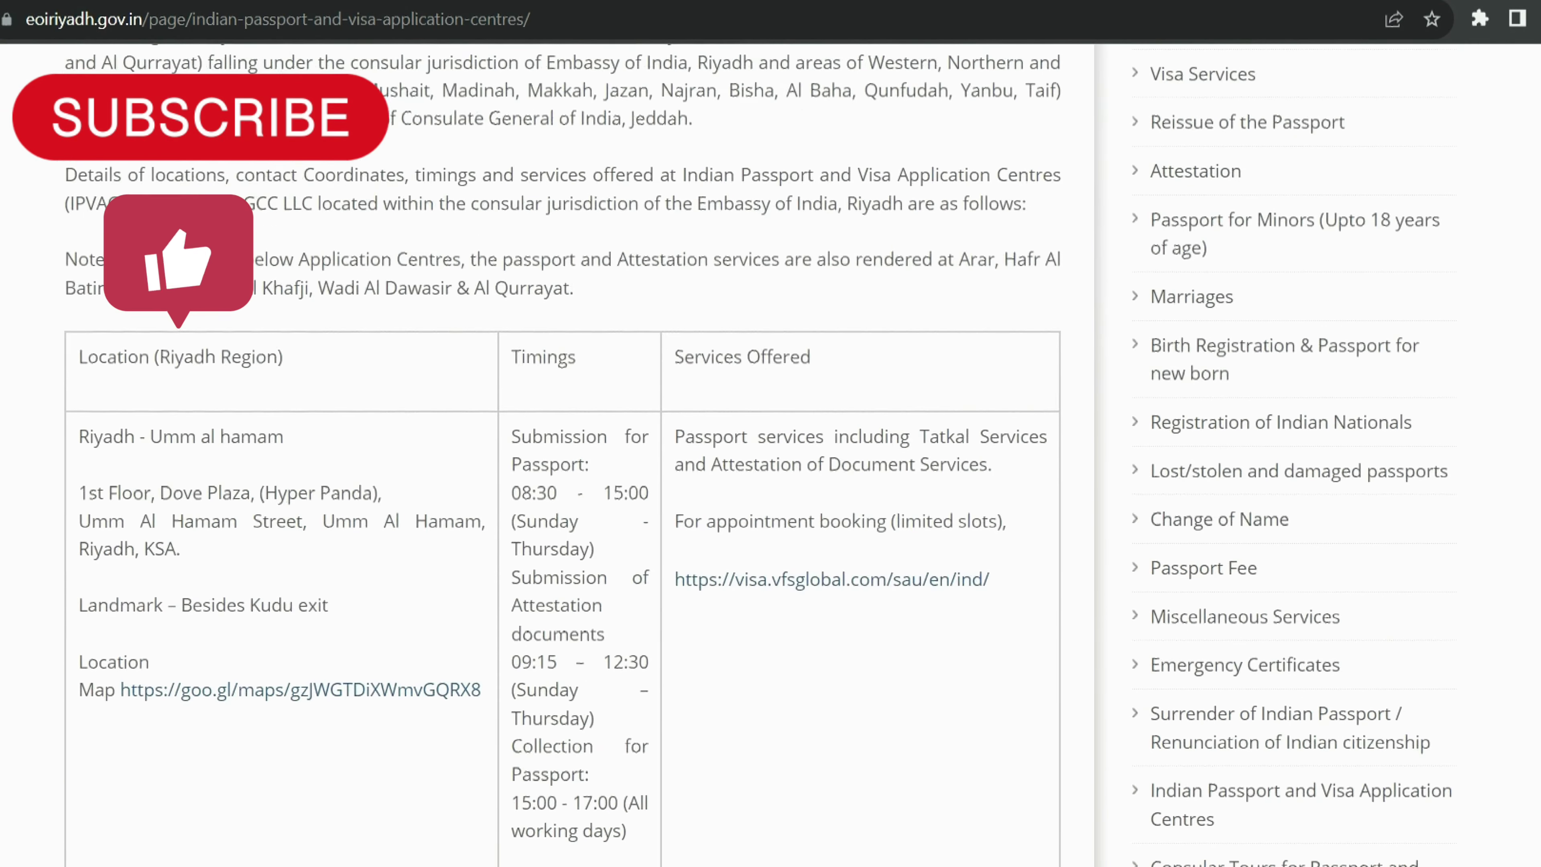
scroll(316, 306, "down", 2)
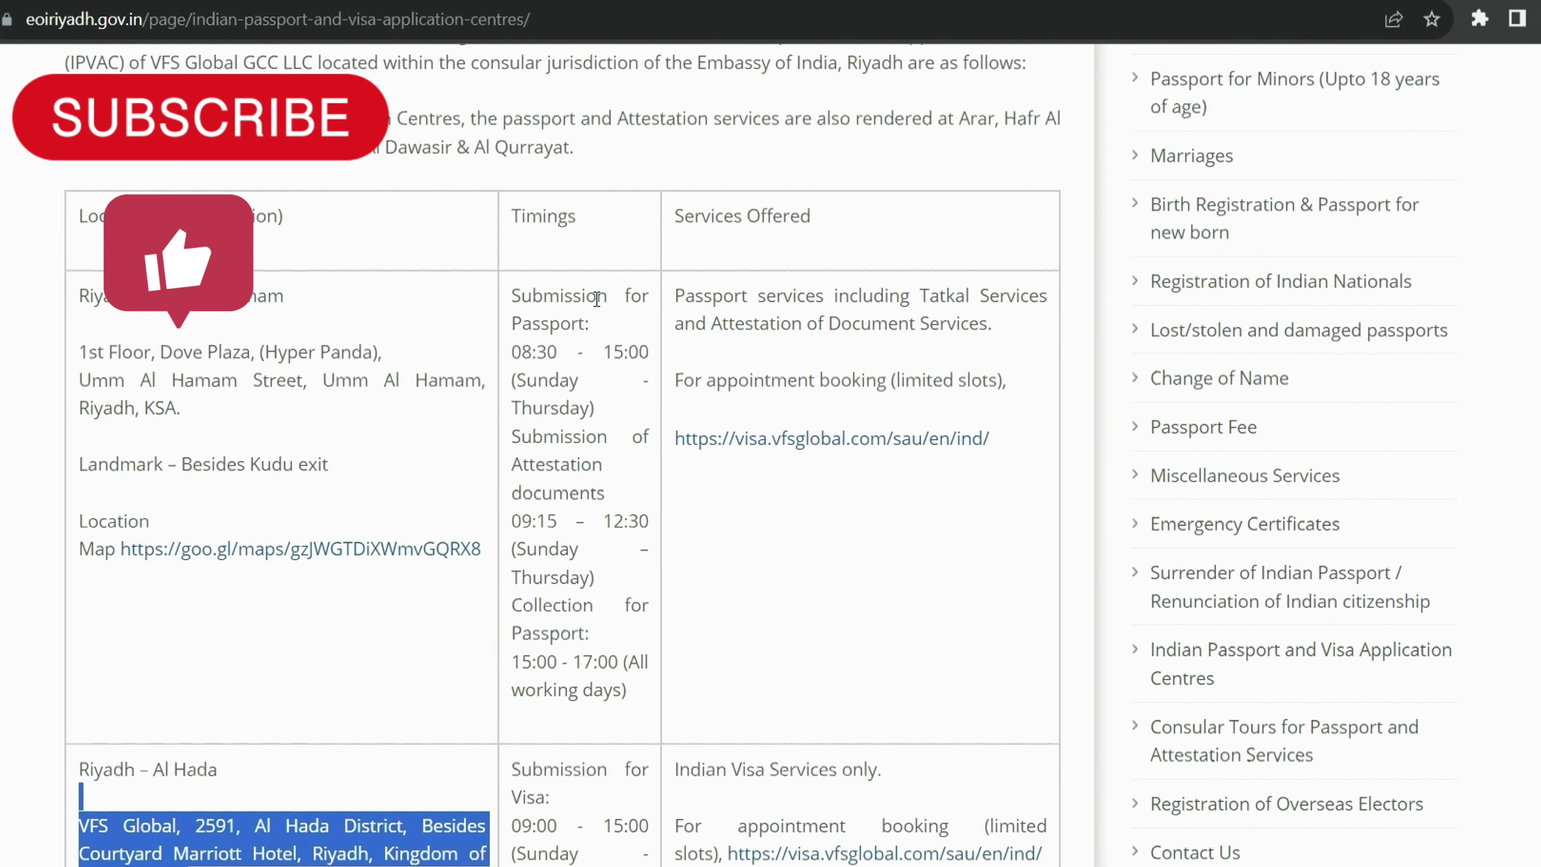
left_click_drag(79, 296, 353, 483)
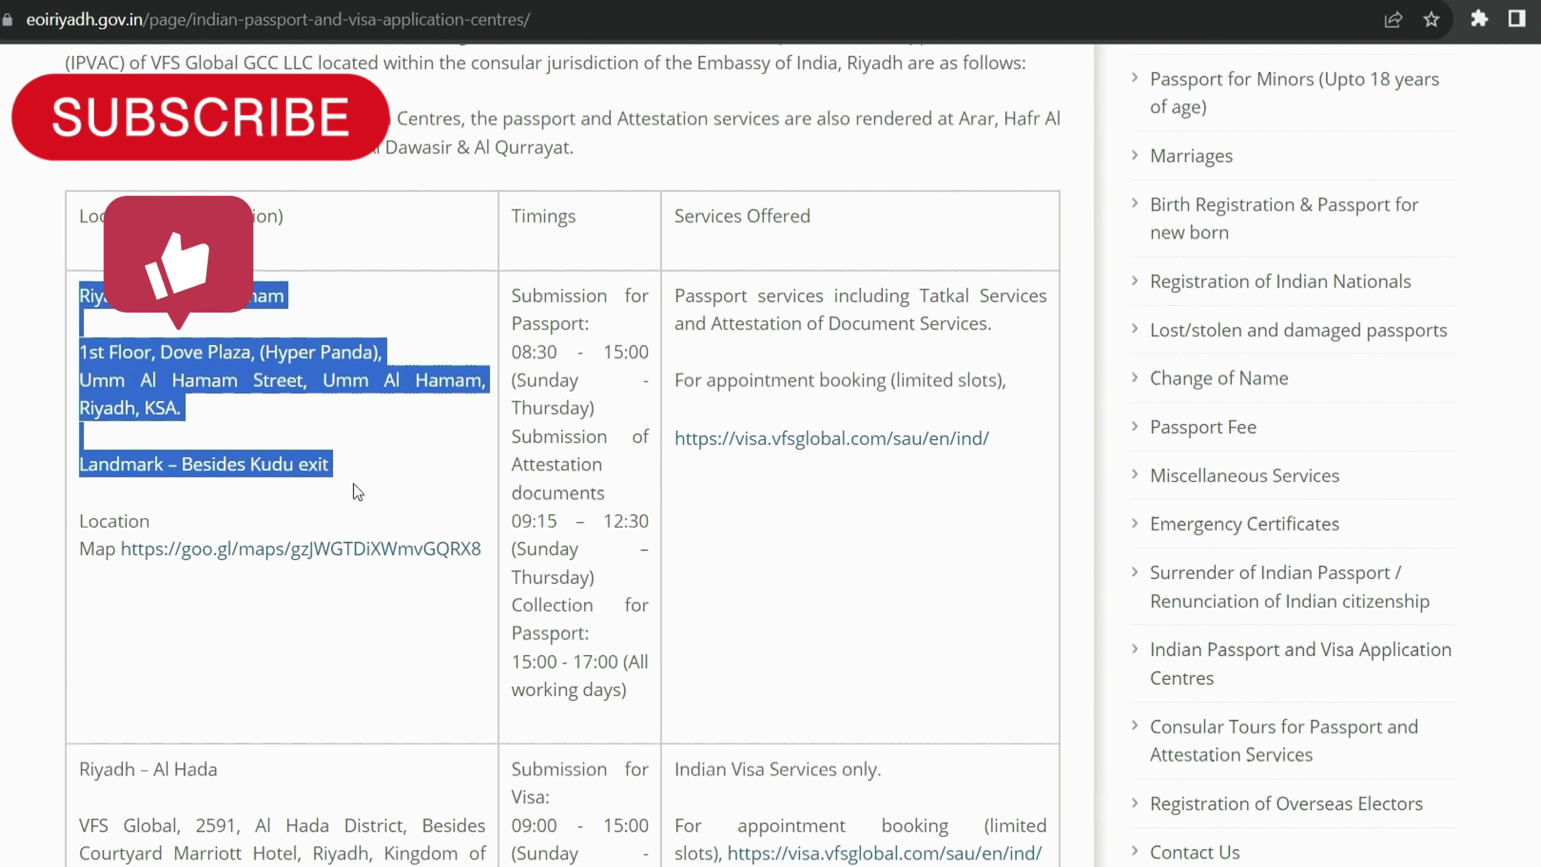
left_click(352, 483)
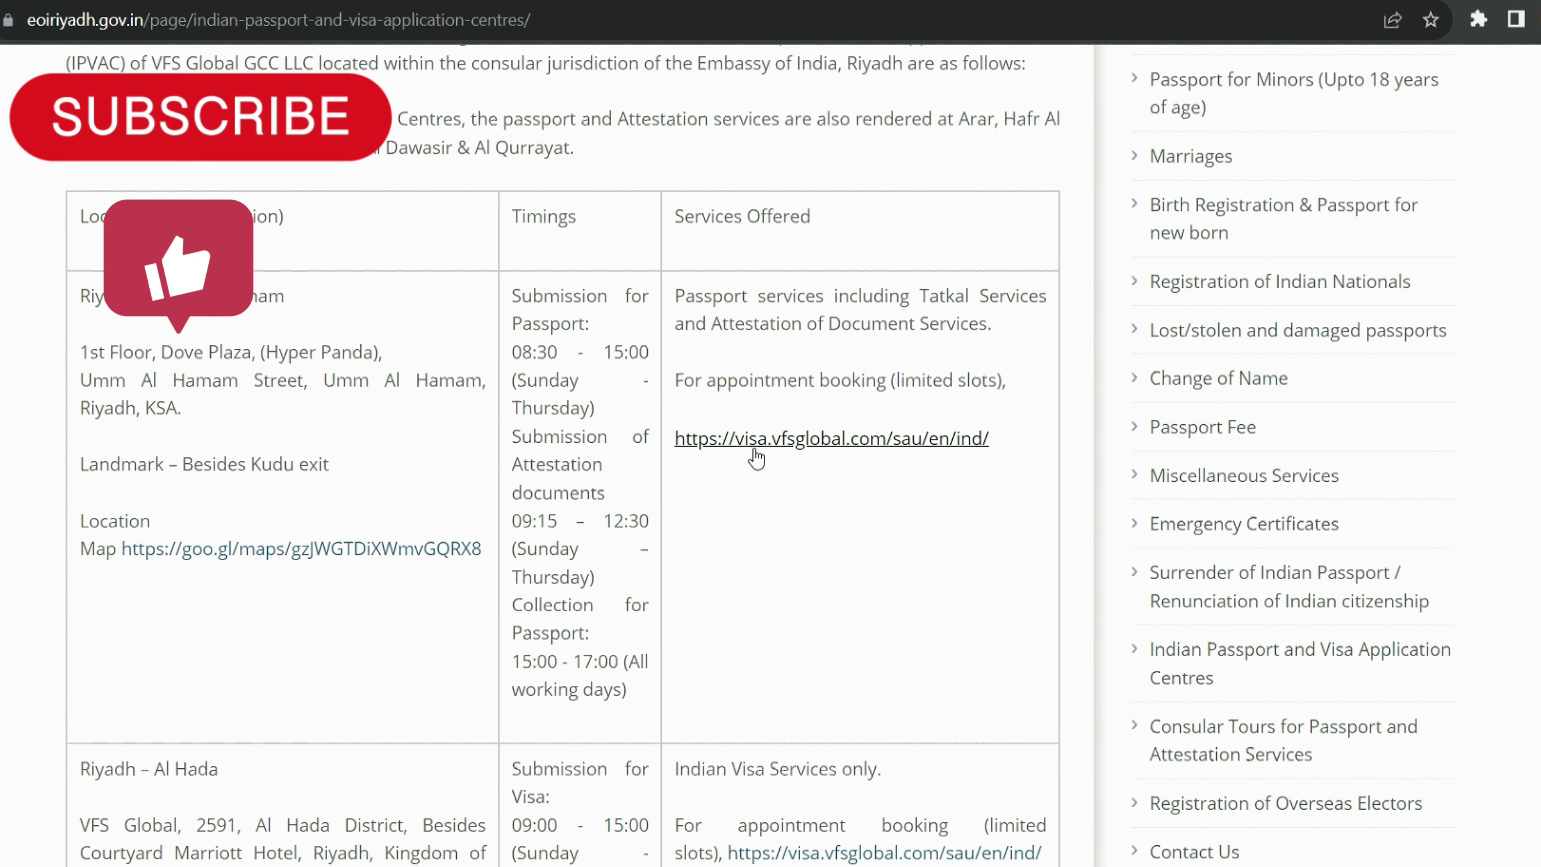
Step: Go to the visa.vfsglobal.com site and choose Book now to reach the sign-in page
left_click(754, 453)
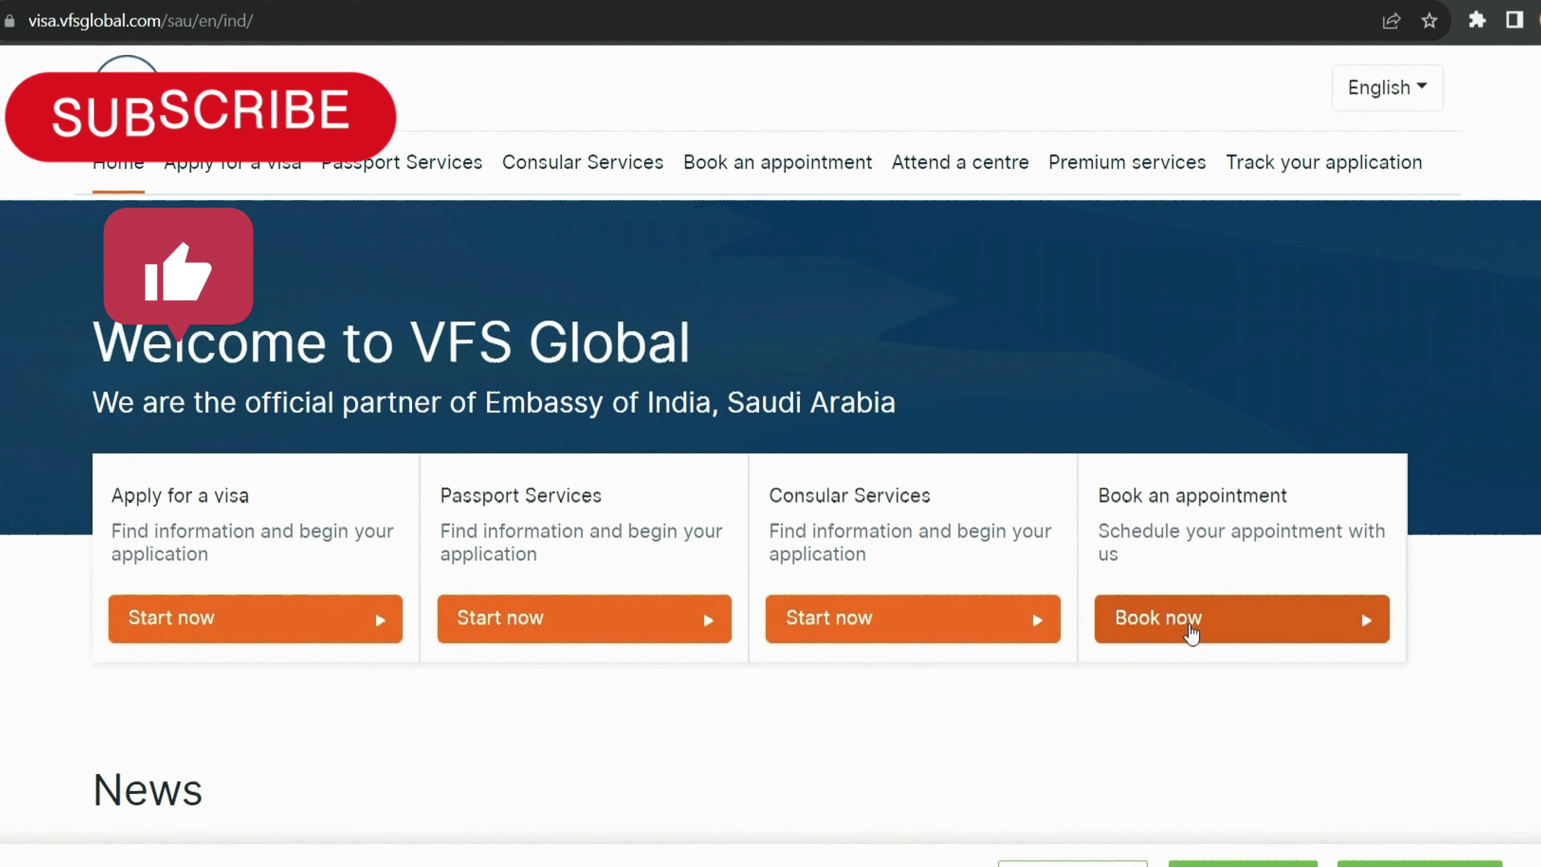
left_click(1191, 631)
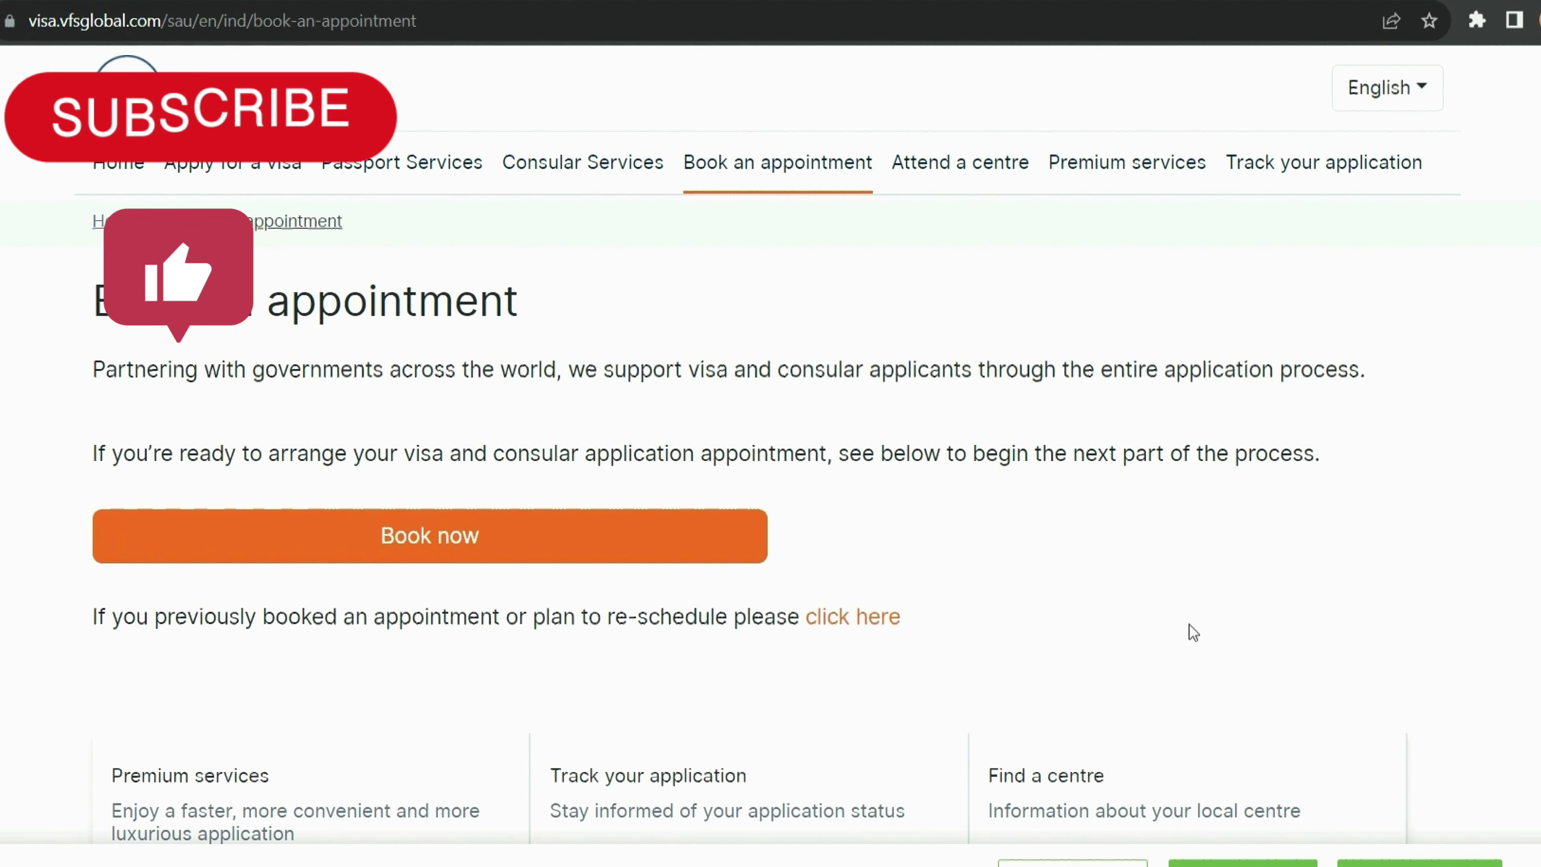
left_click(334, 549)
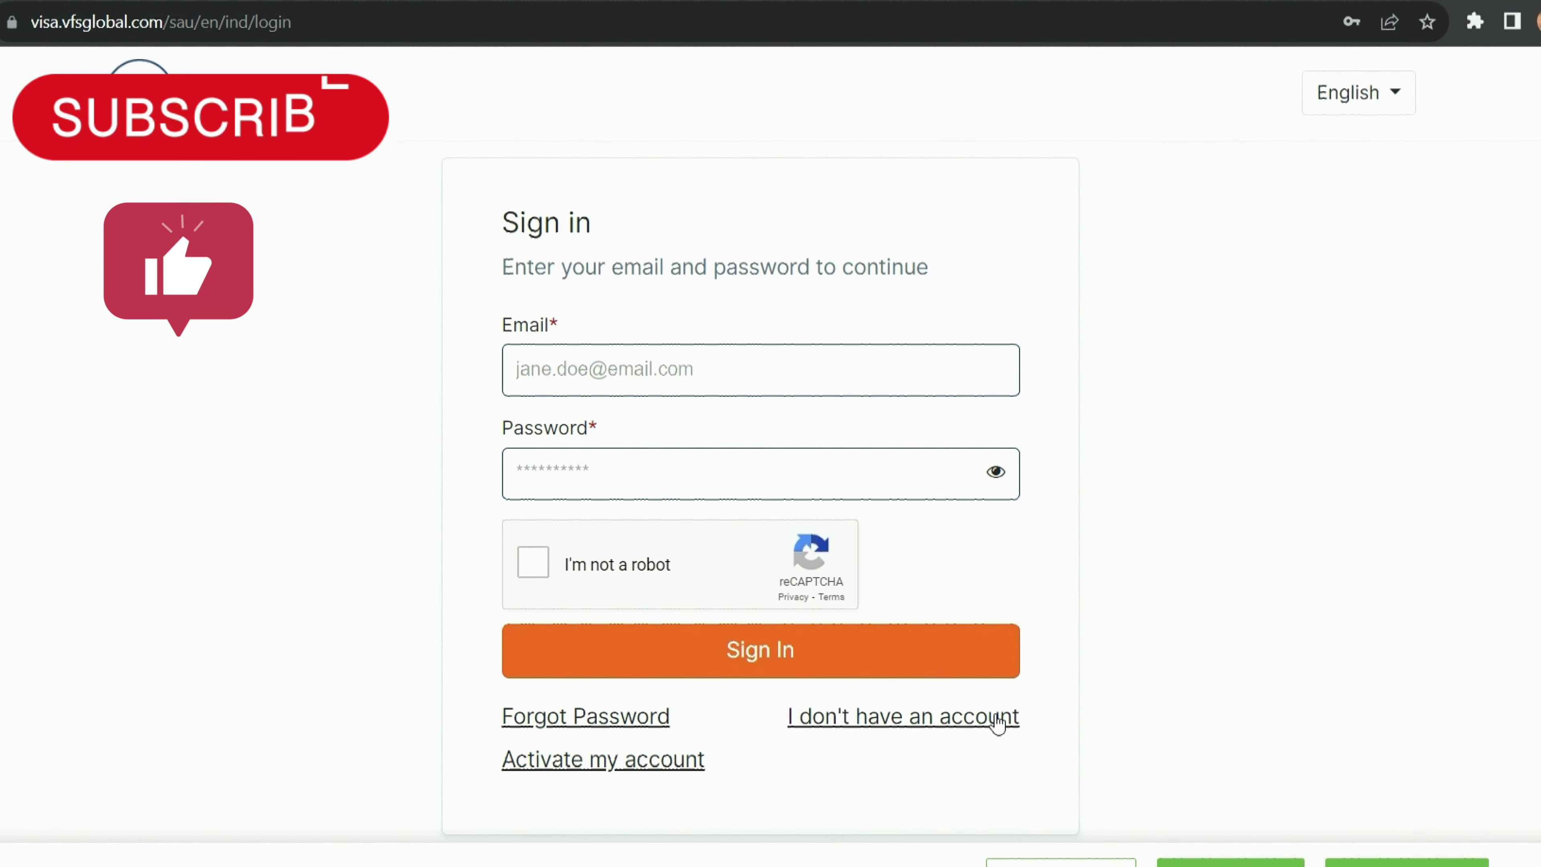
Step: Sign in to VFS Global with the saved e-mail and password after ticking I'm not a robot
left_click(653, 368)
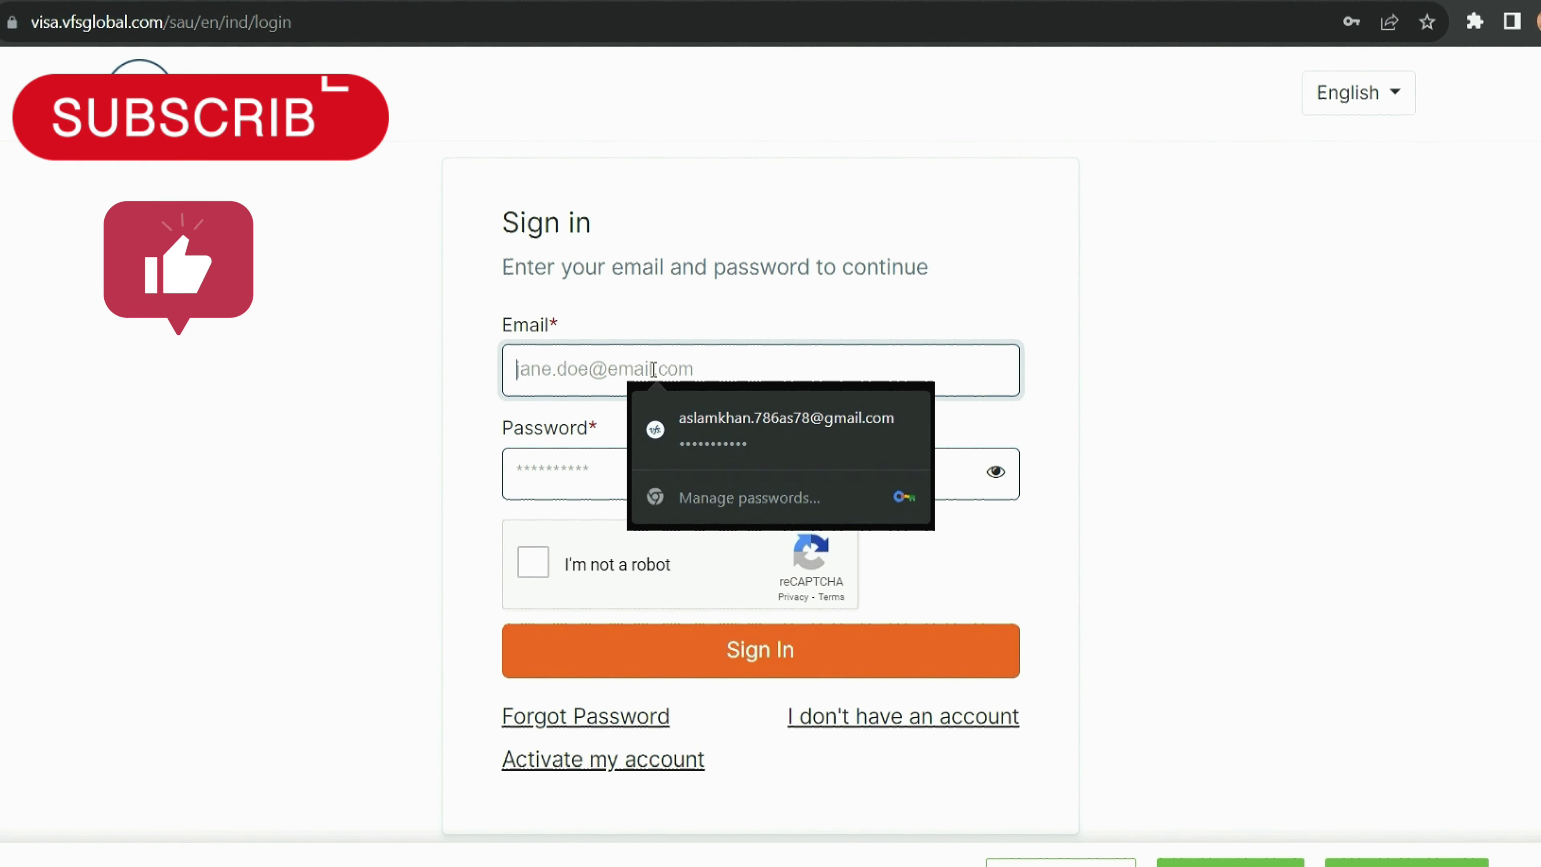
left_click(698, 416)
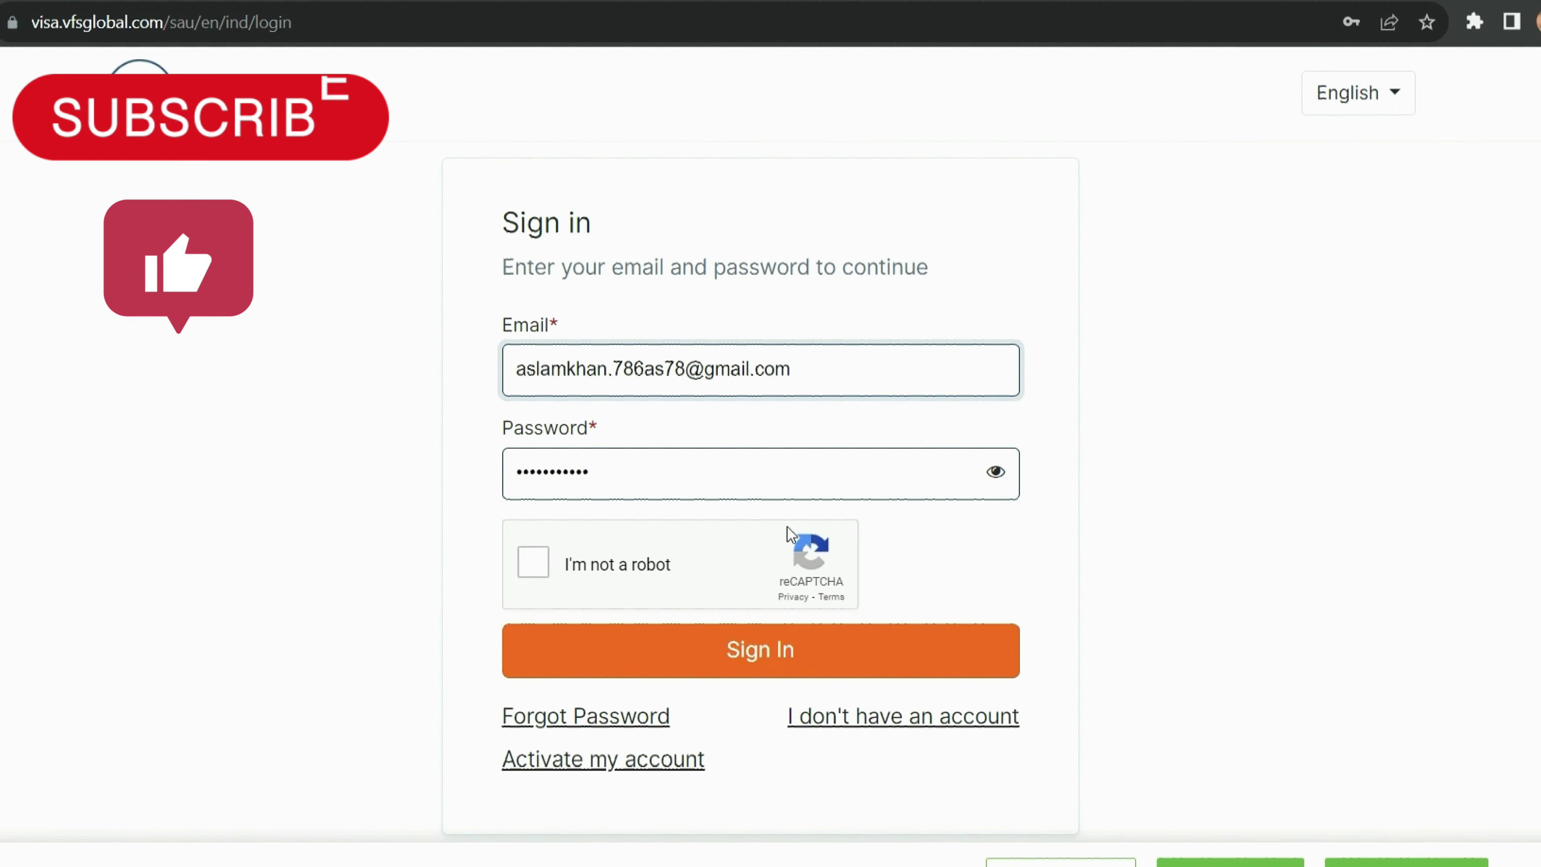
left_click(540, 557)
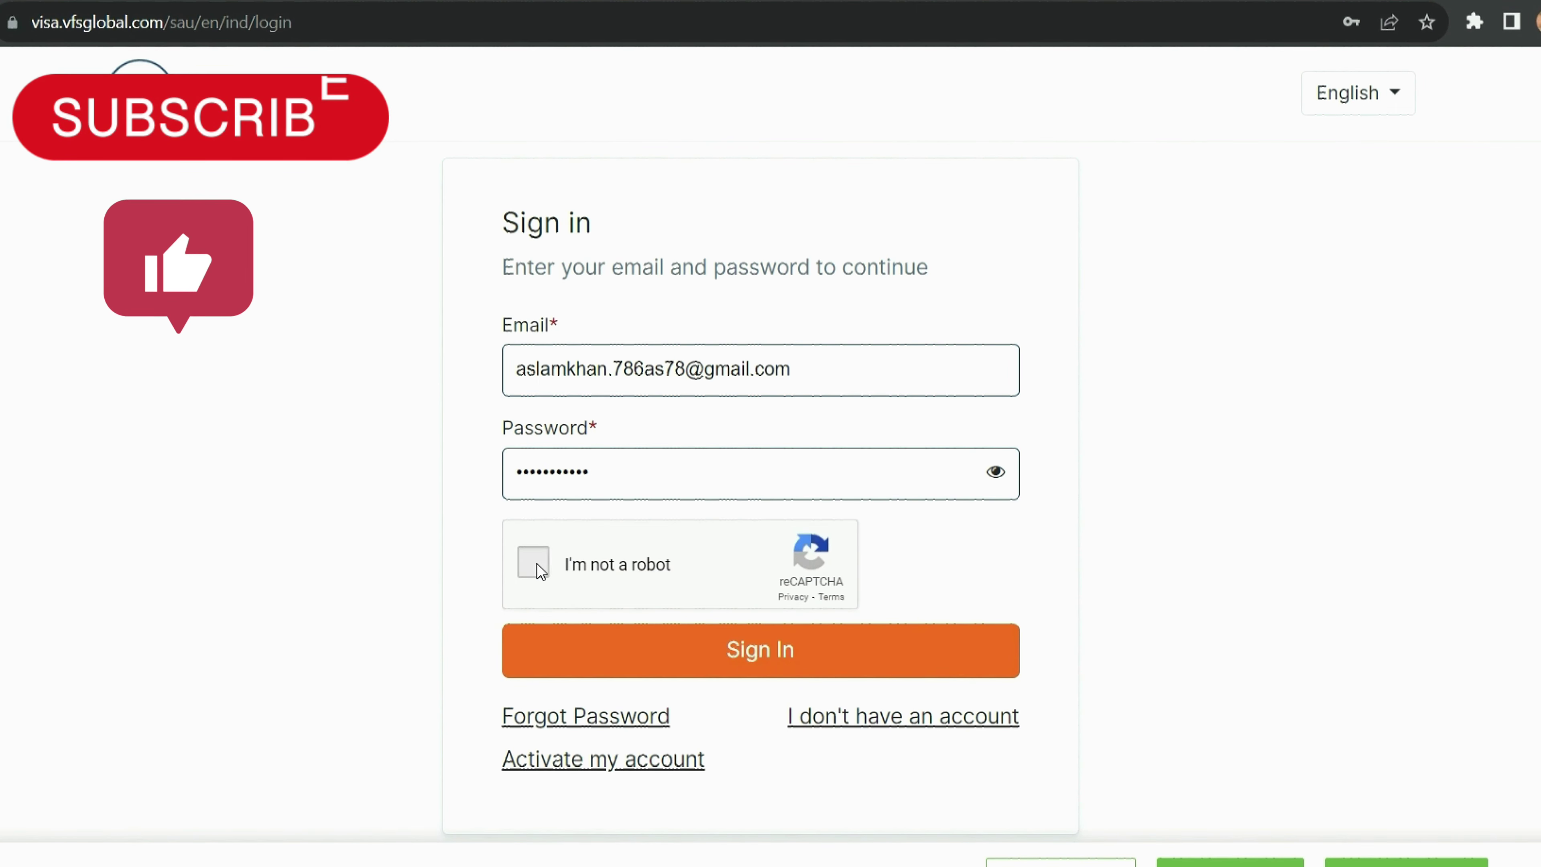
left_click(610, 647)
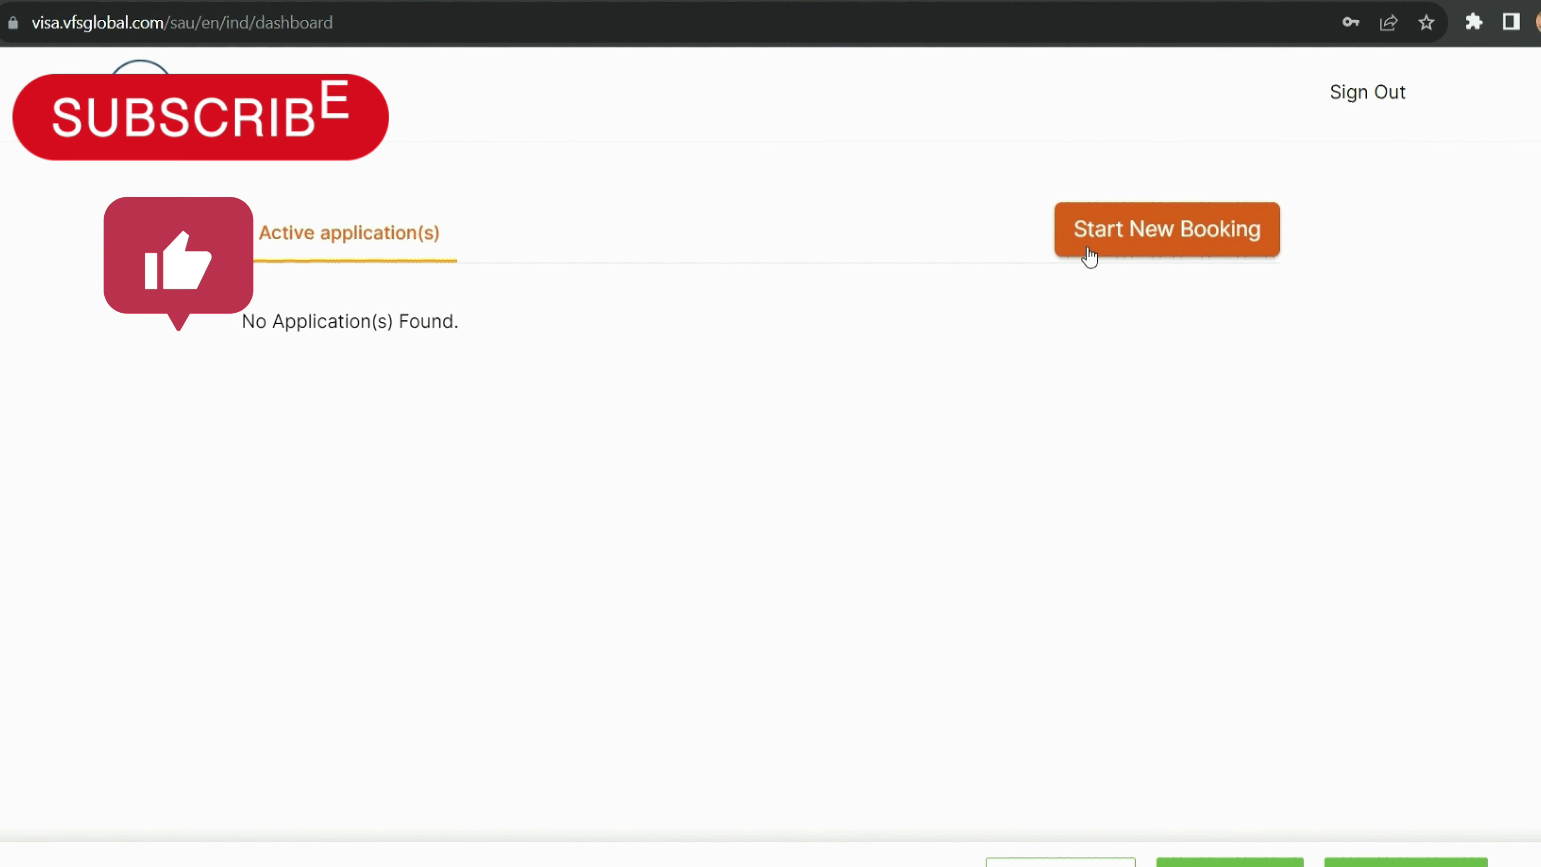
Step: Start a new booking and choose the Umm Al Hammam, Riyadh application centre
left_click(1128, 255)
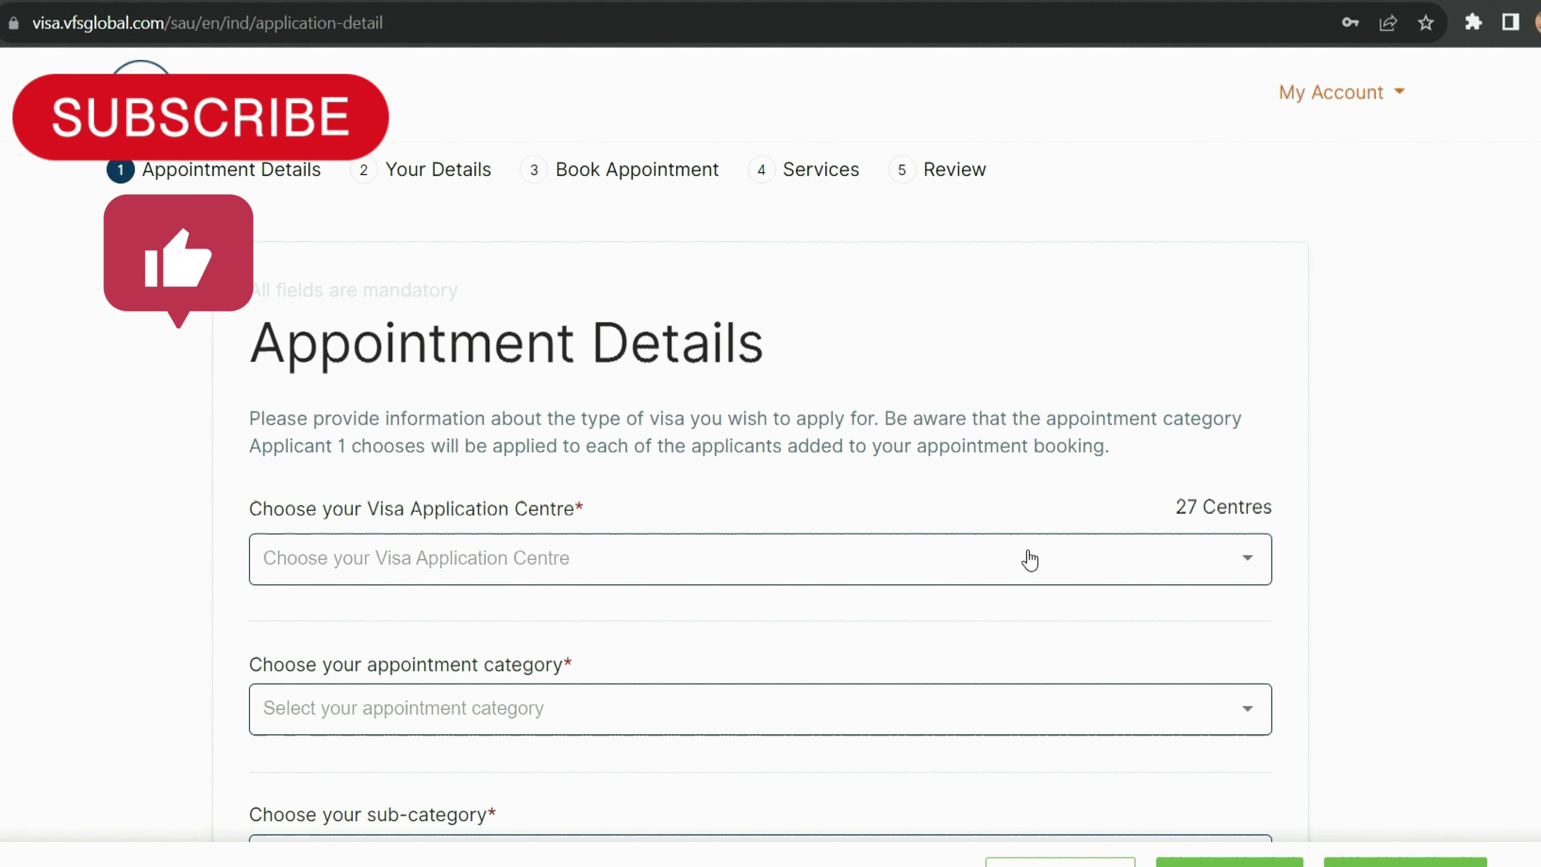
left_click(1030, 564)
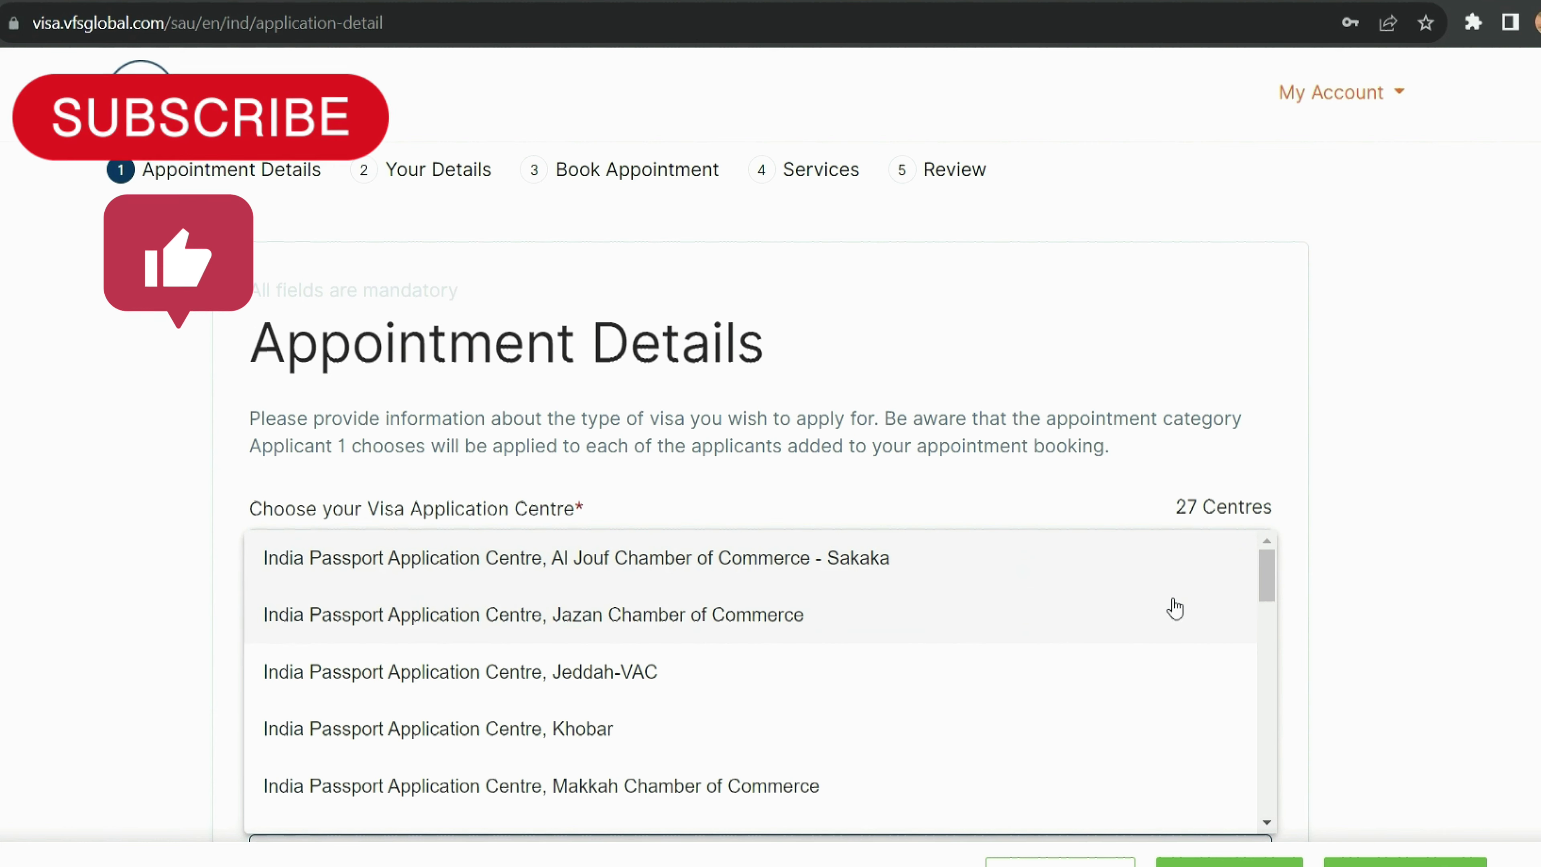
left_click_drag(1267, 583, 1248, 795)
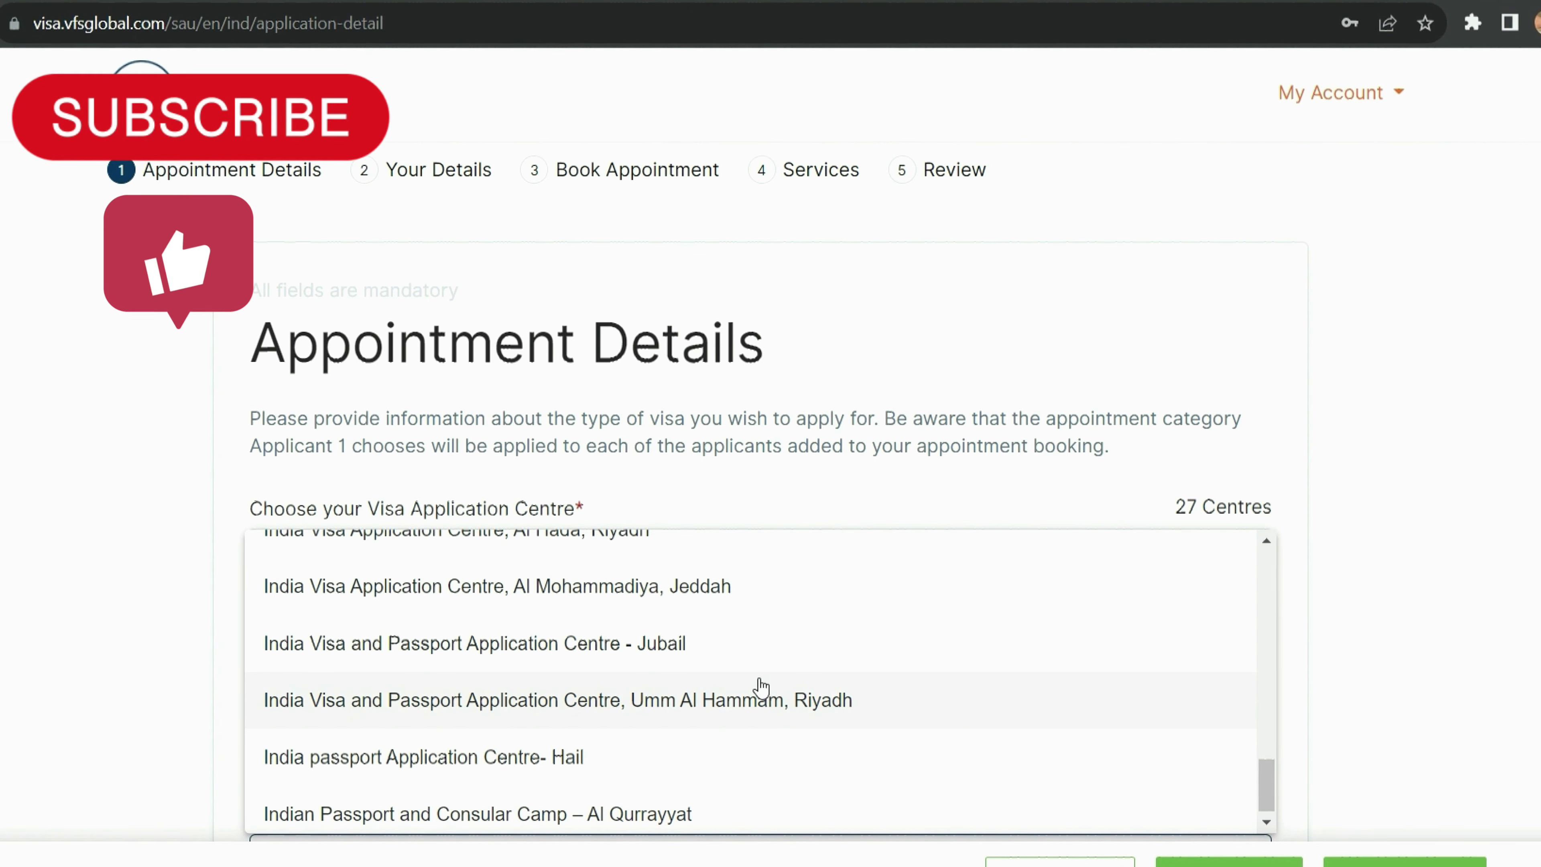
left_click(752, 710)
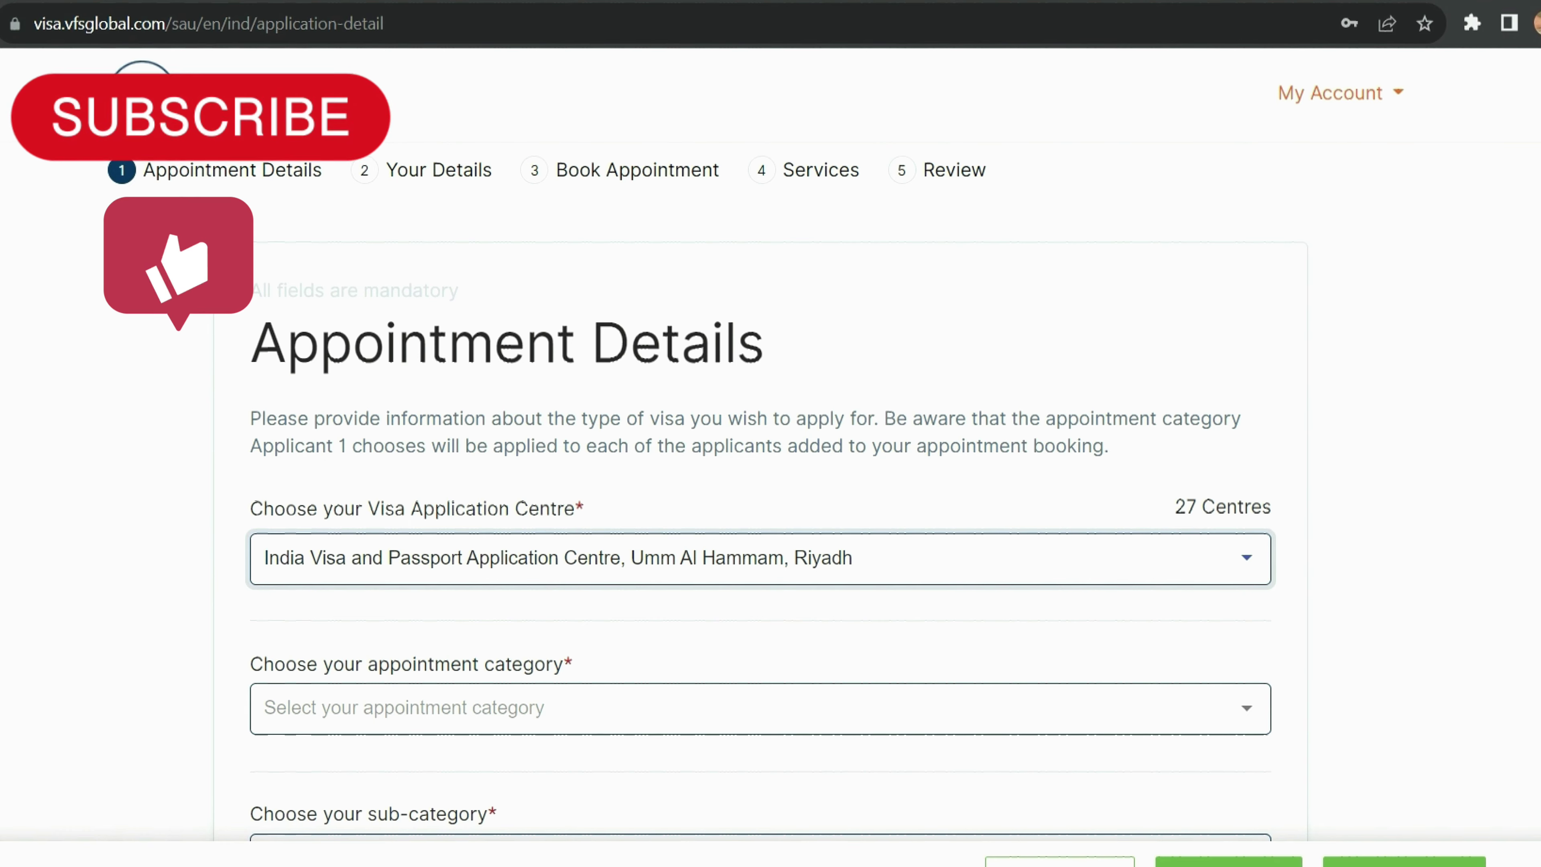
Step: Set the appointment category to Passport, note the earliest slot 29-10-2023, and continue
scroll(1040, 549, "down", 3)
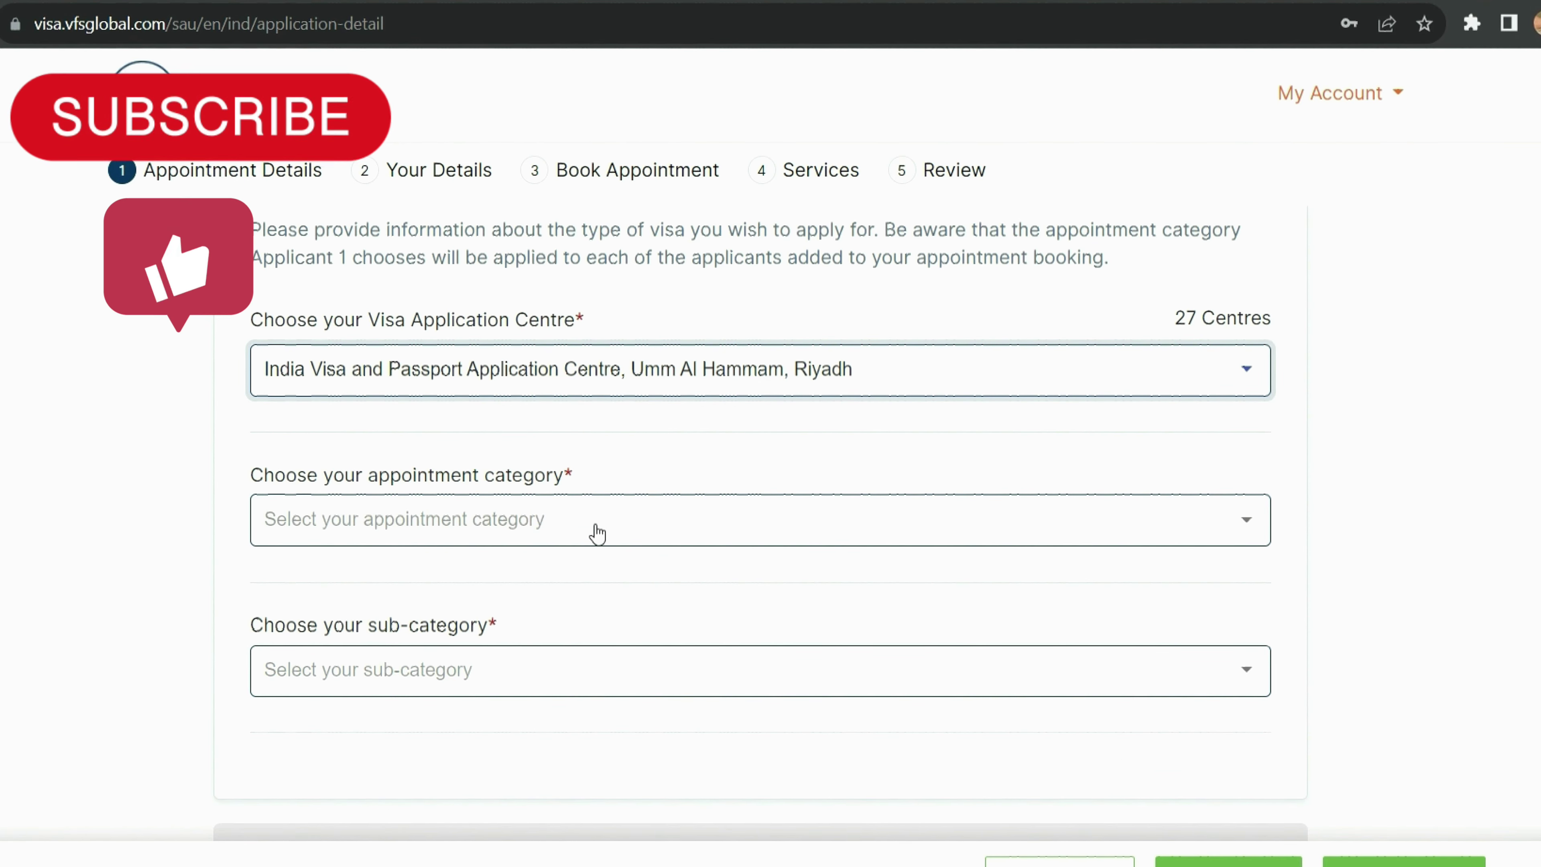
left_click(596, 533)
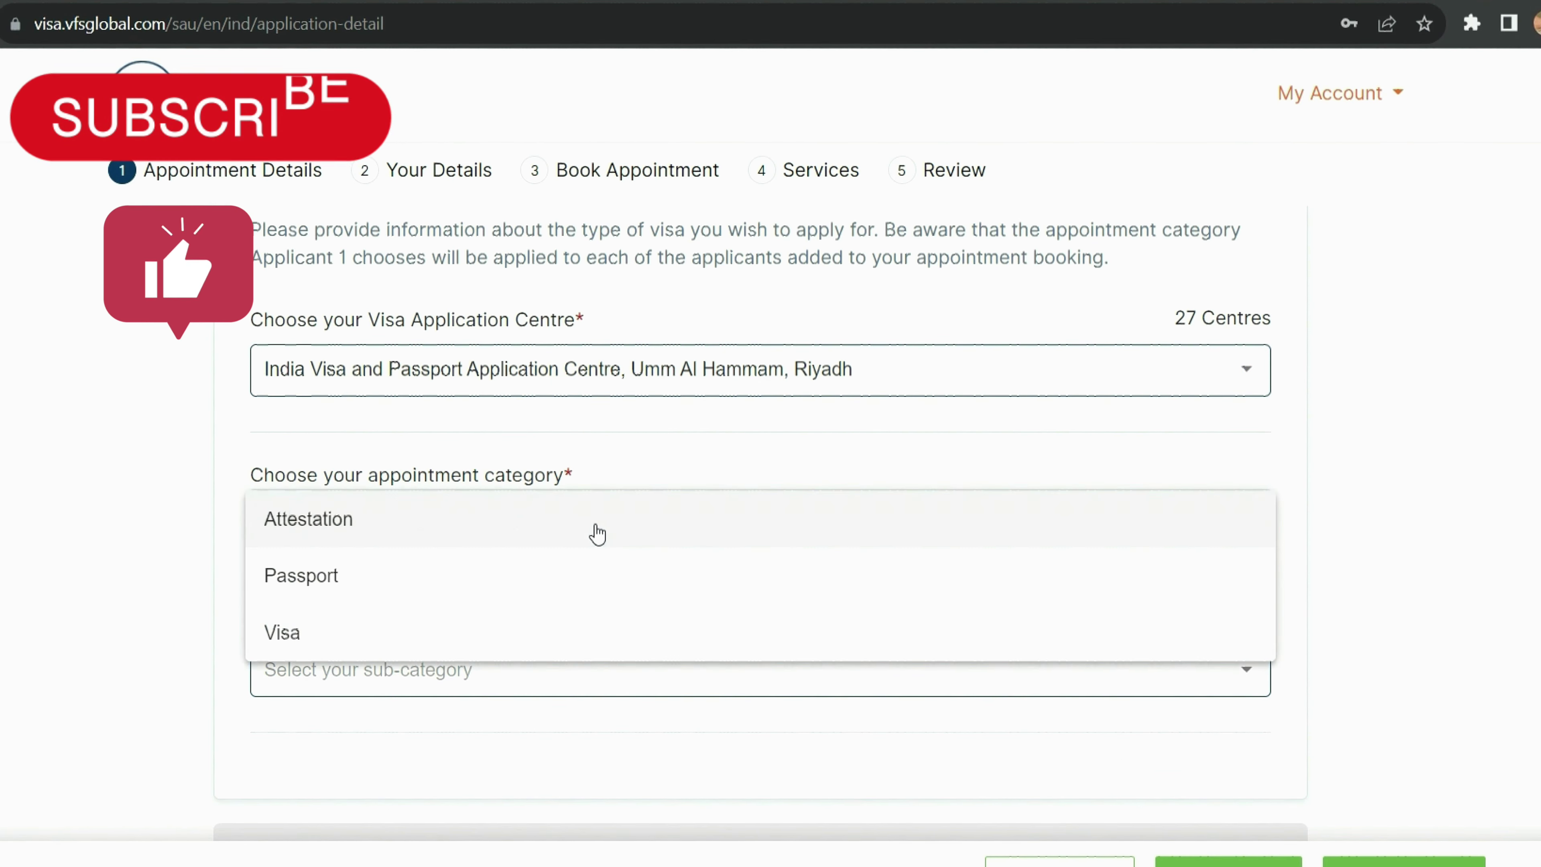
left_click(403, 603)
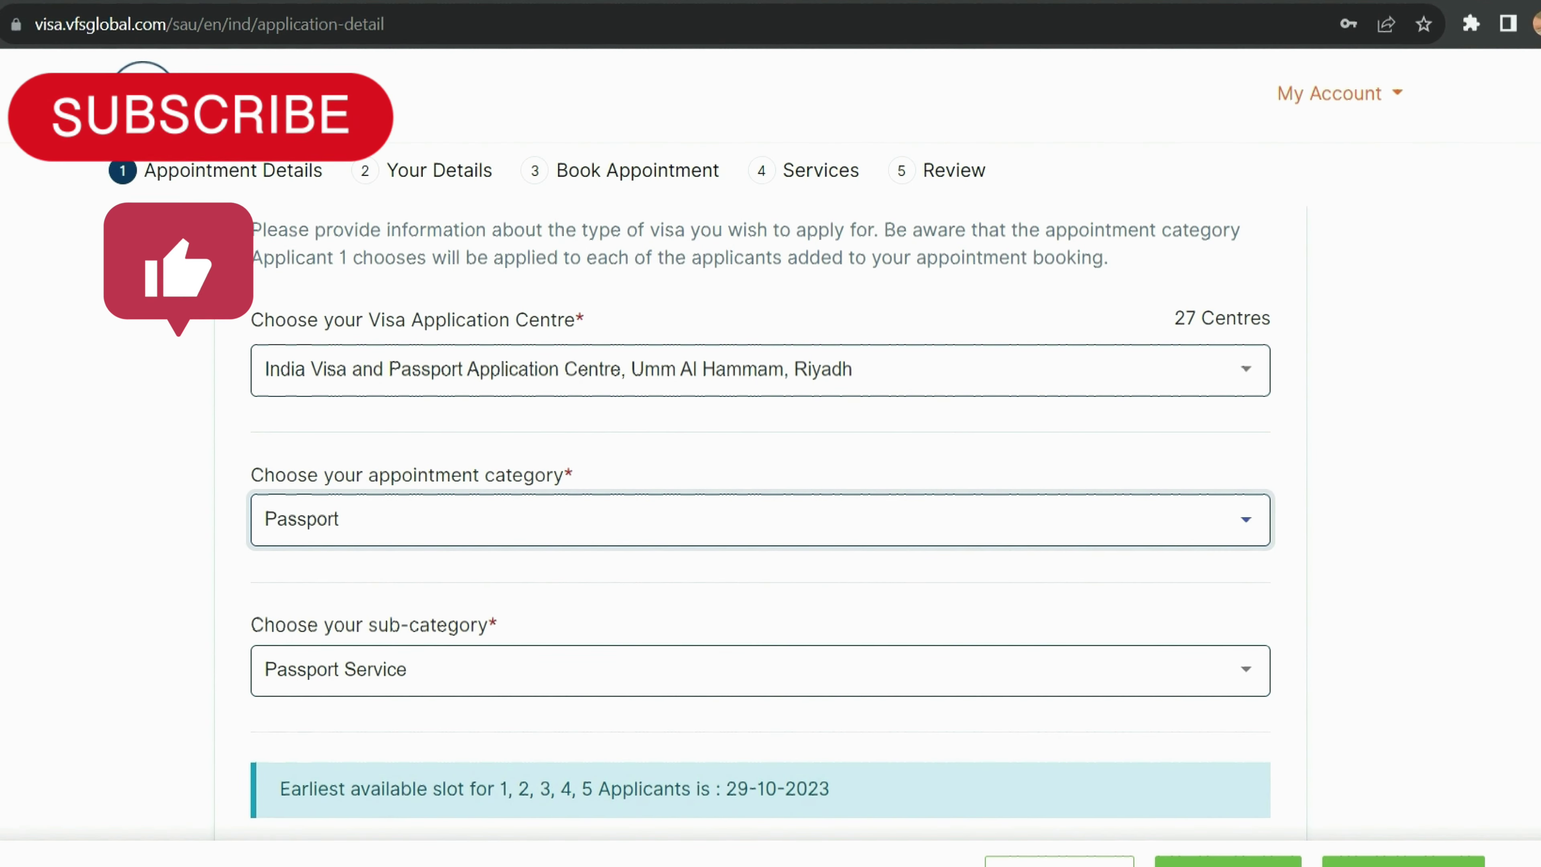
scroll(760, 485, "down", 3)
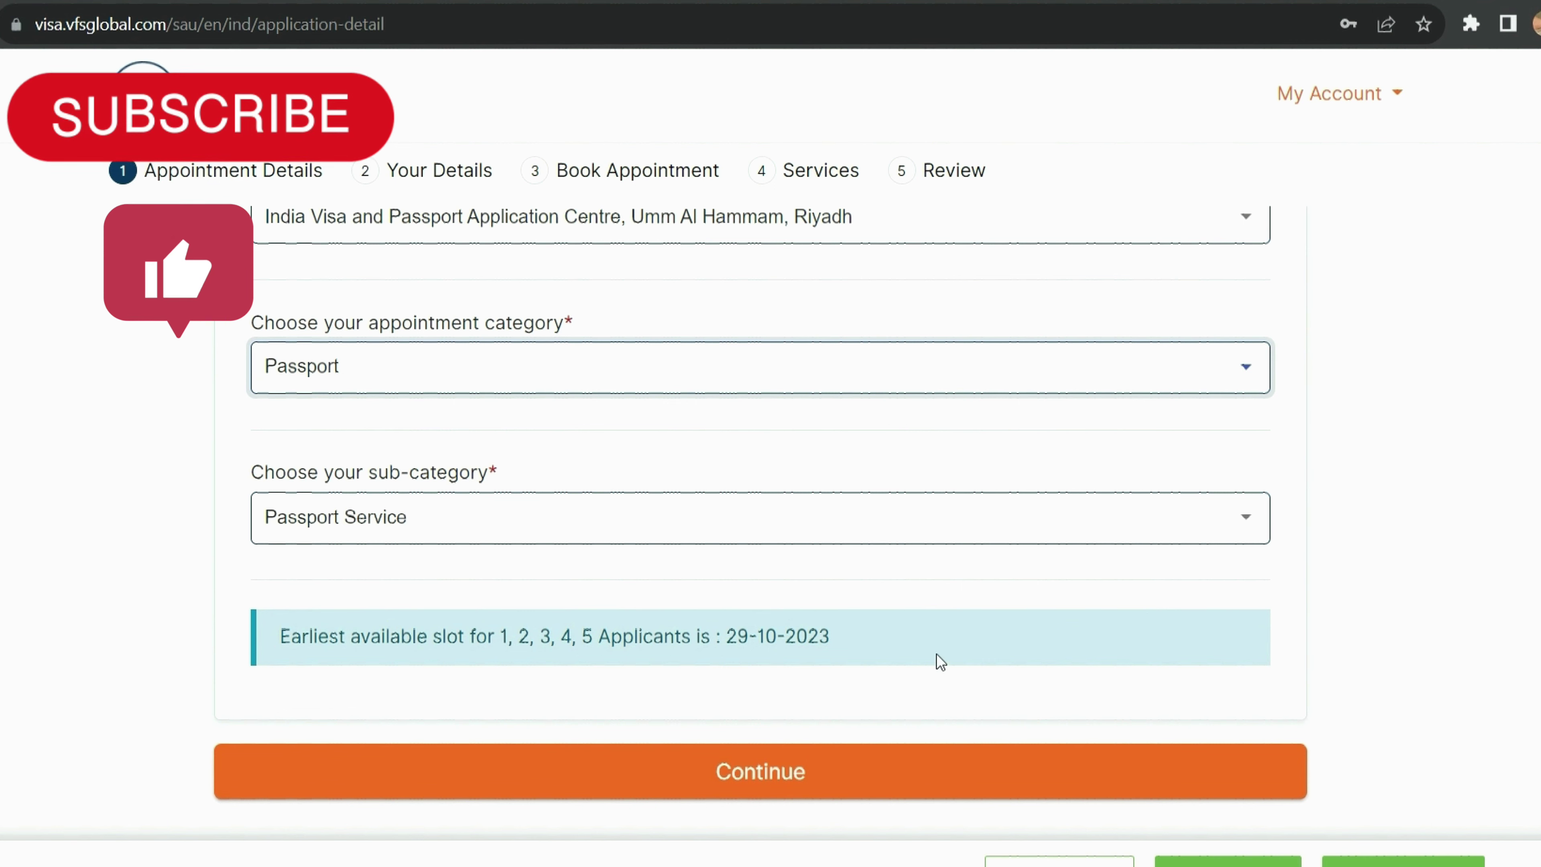
left_click_drag(848, 641, 727, 643)
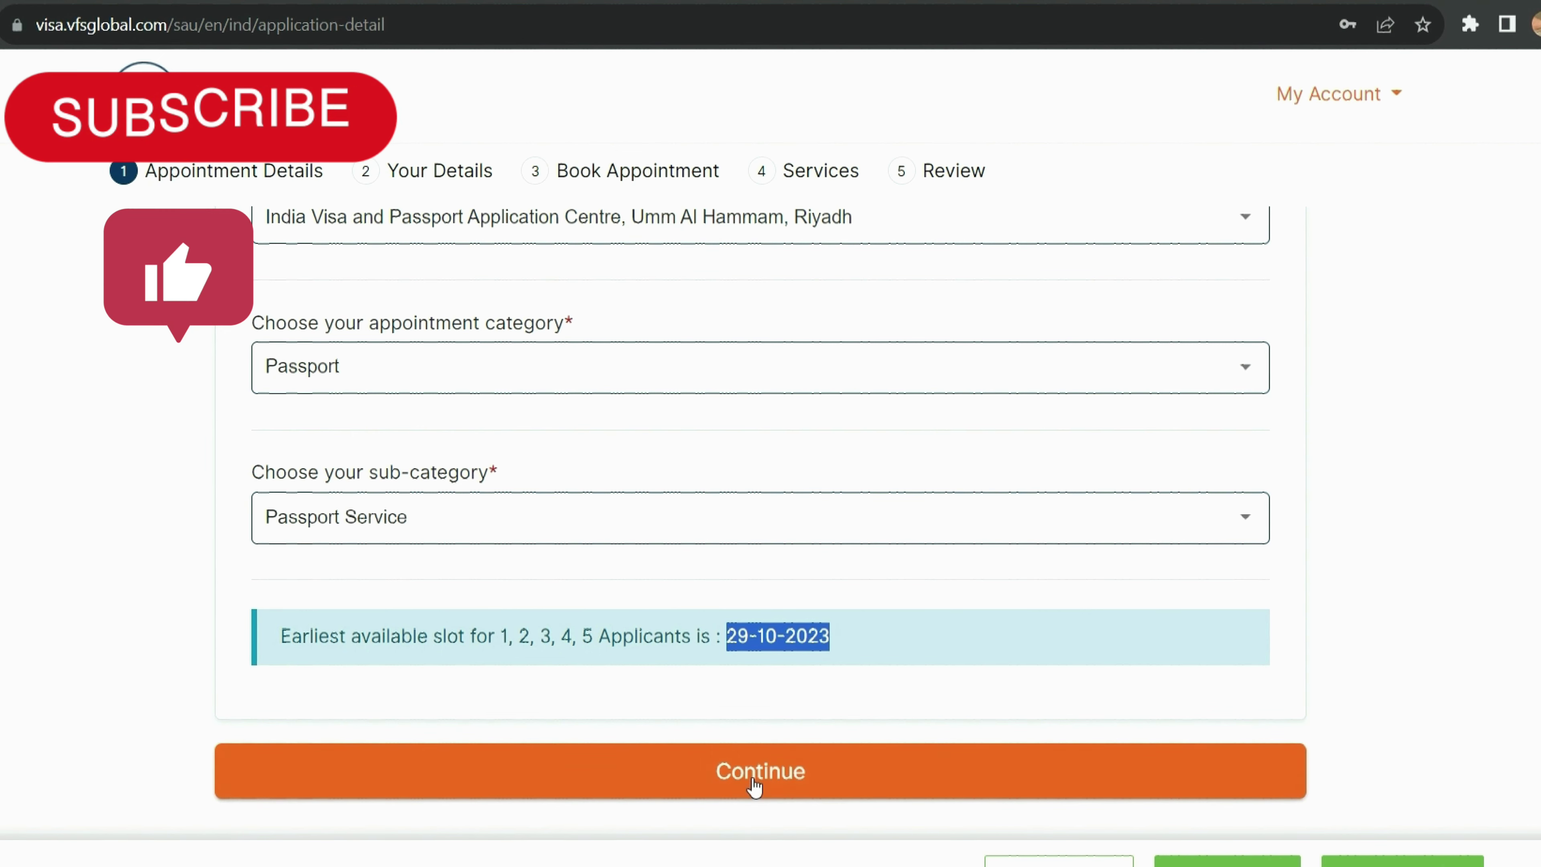
left_click(685, 772)
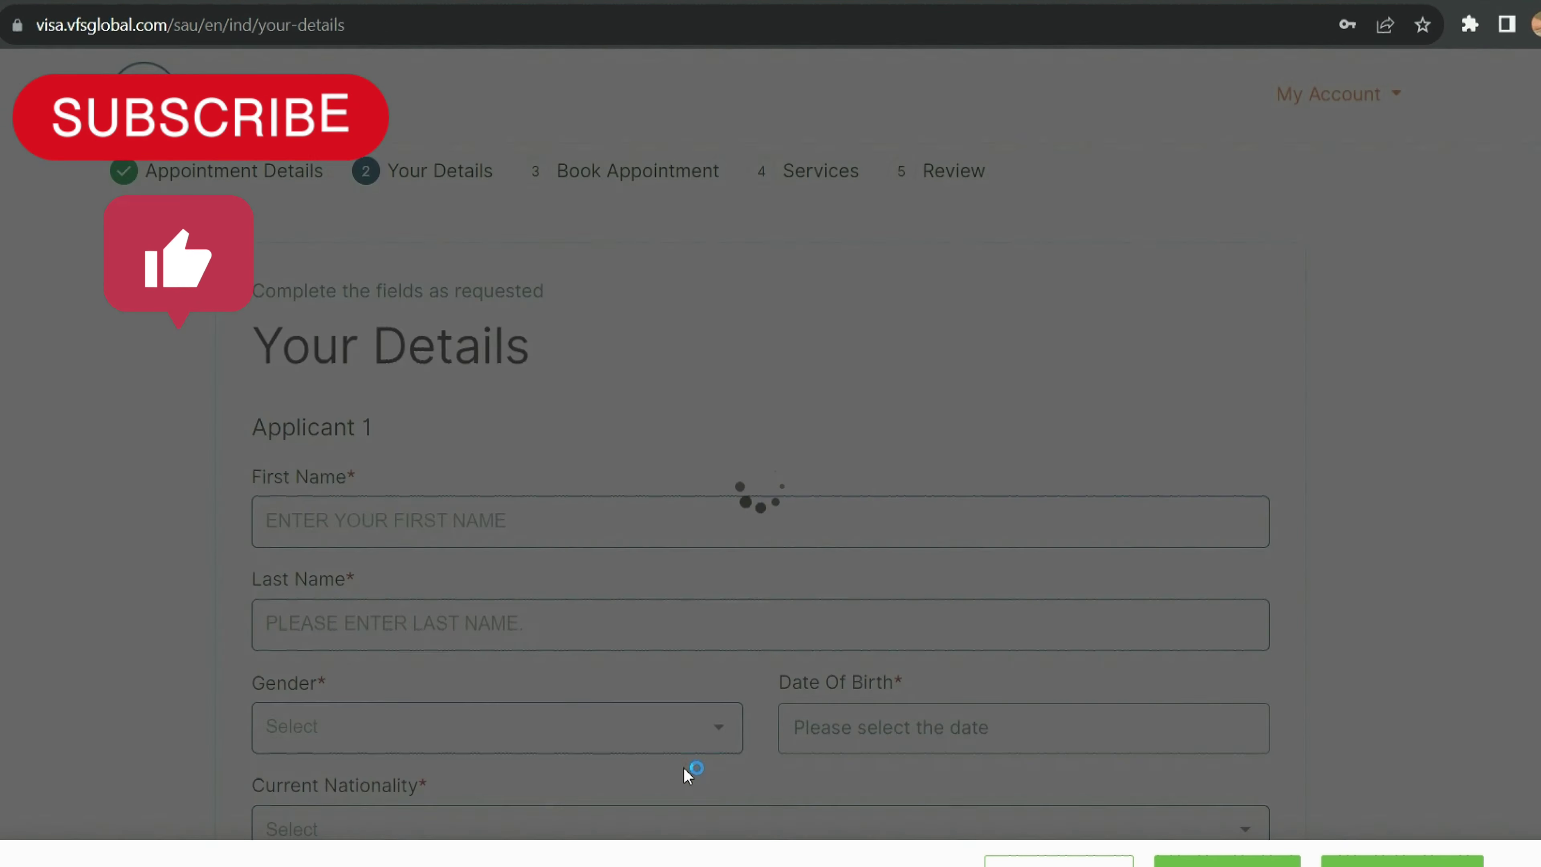
Step: Enter Applicant 1's first name and last name
scroll(824, 285, "down", 3)
left_click(683, 335)
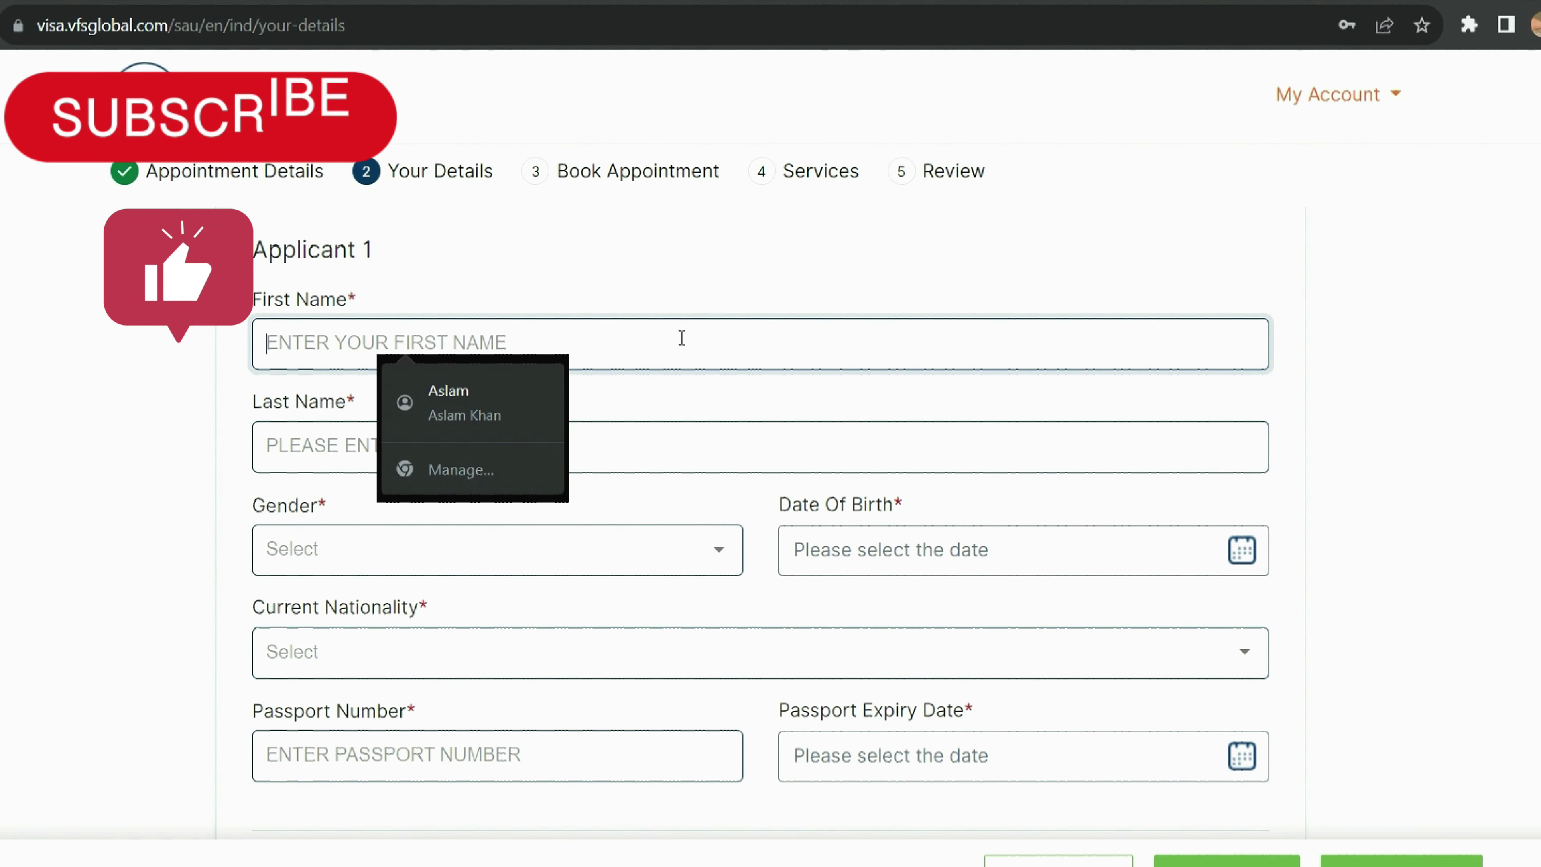
left_click(526, 448)
type("KHAN")
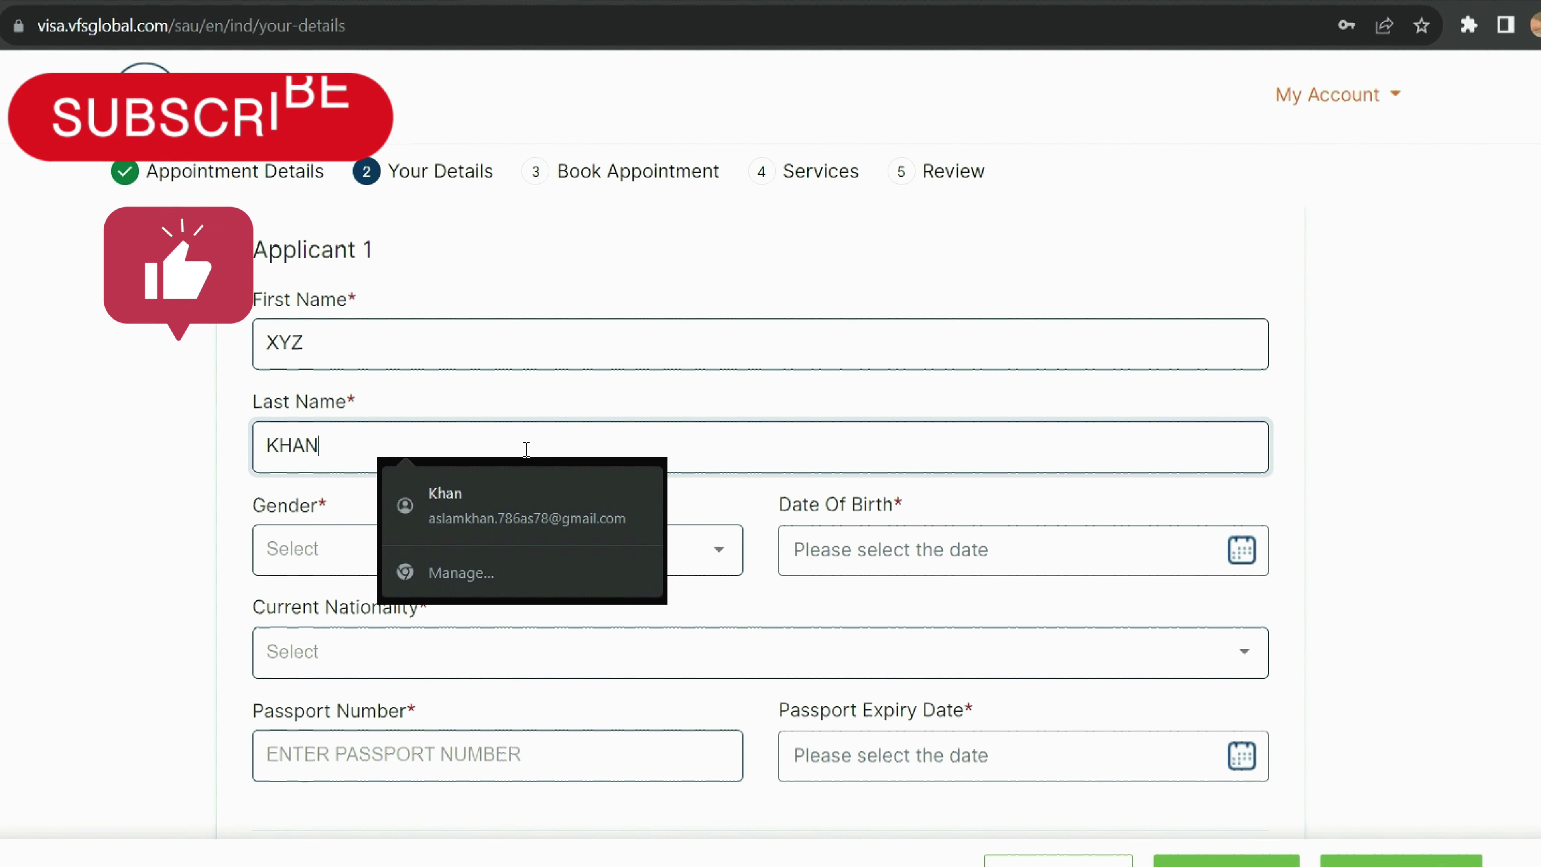
Step: Set gender to Male and fill the Date Of Birth from the saved autofill suggestion
left_click(318, 564)
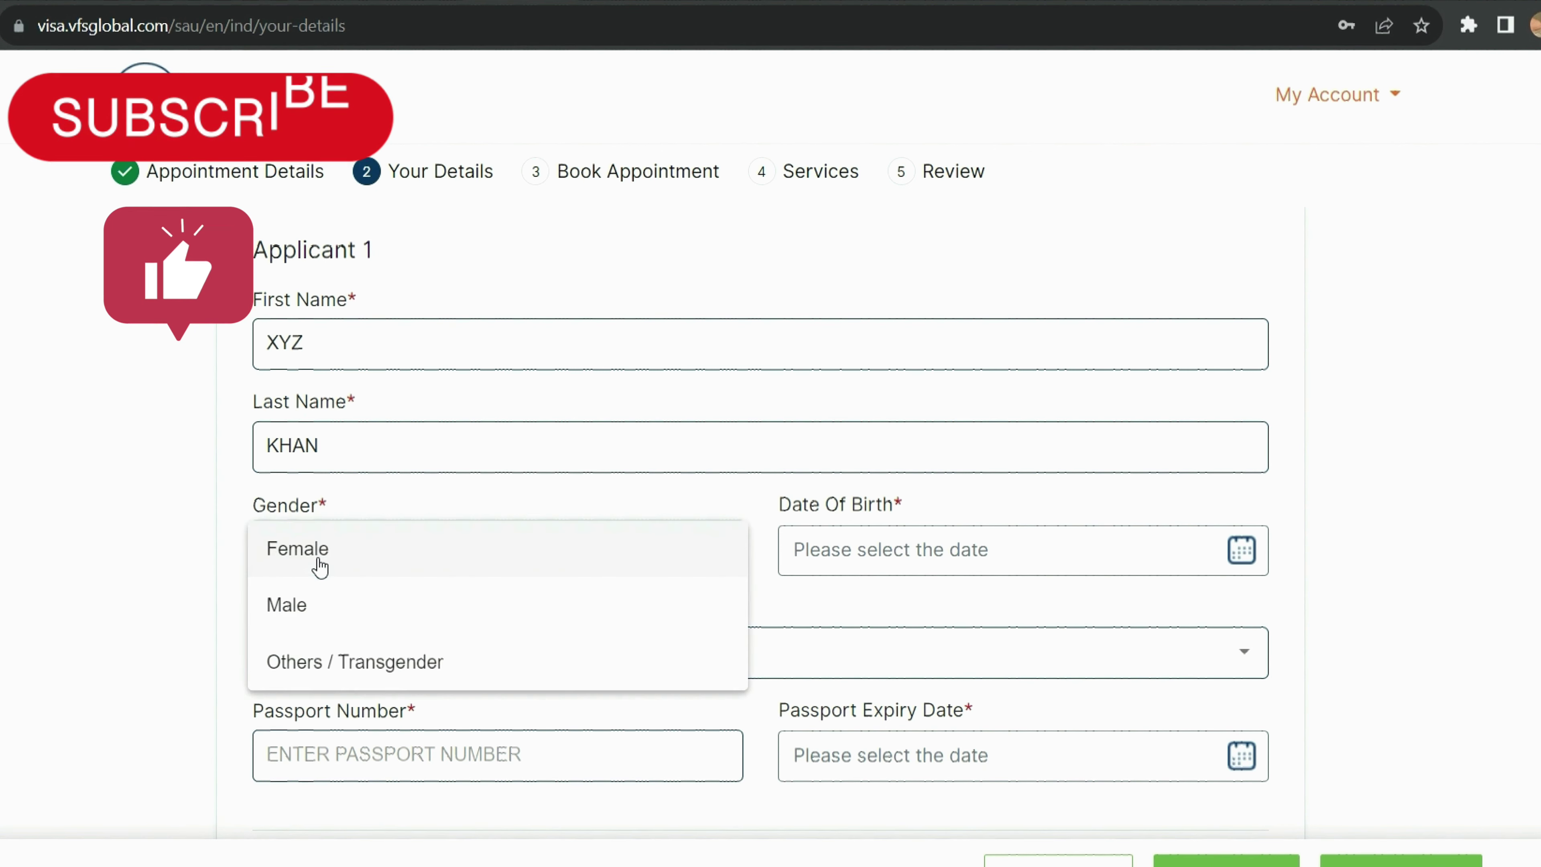
left_click(290, 607)
left_click(963, 550)
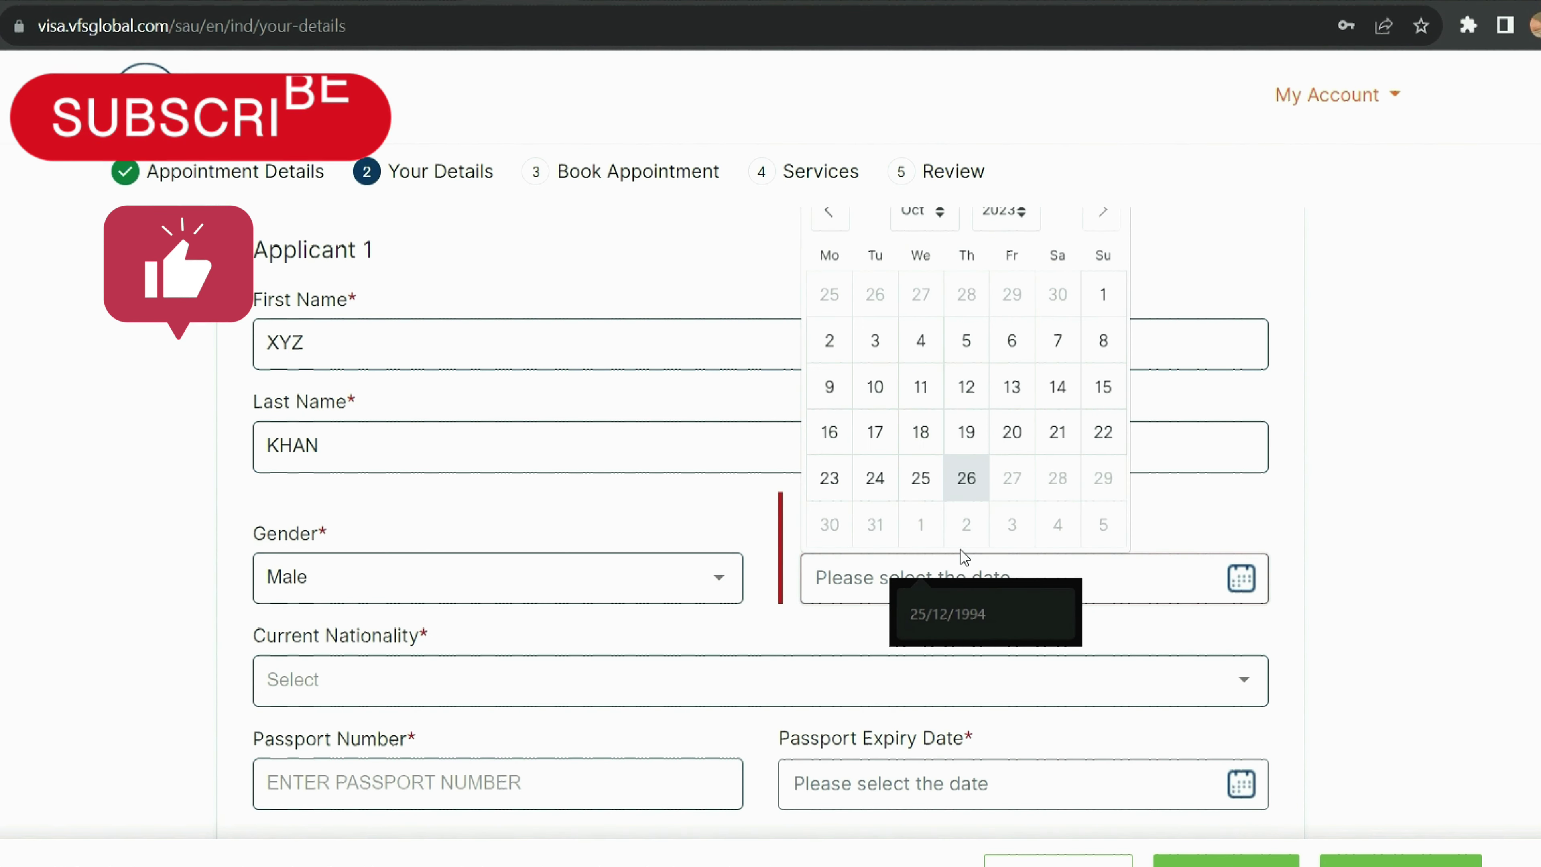
left_click(941, 577)
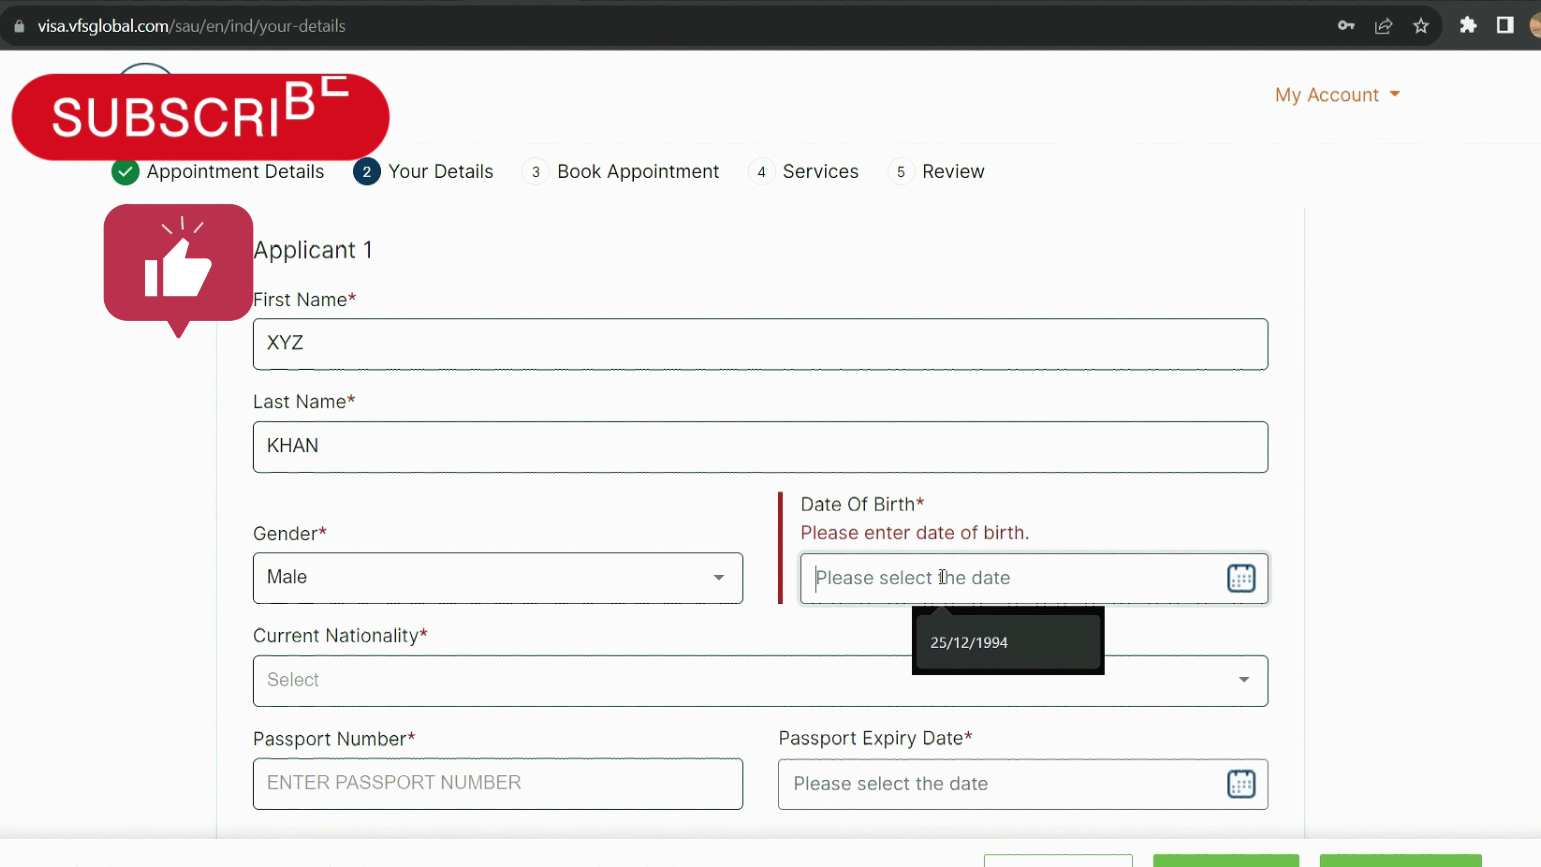
left_click(951, 655)
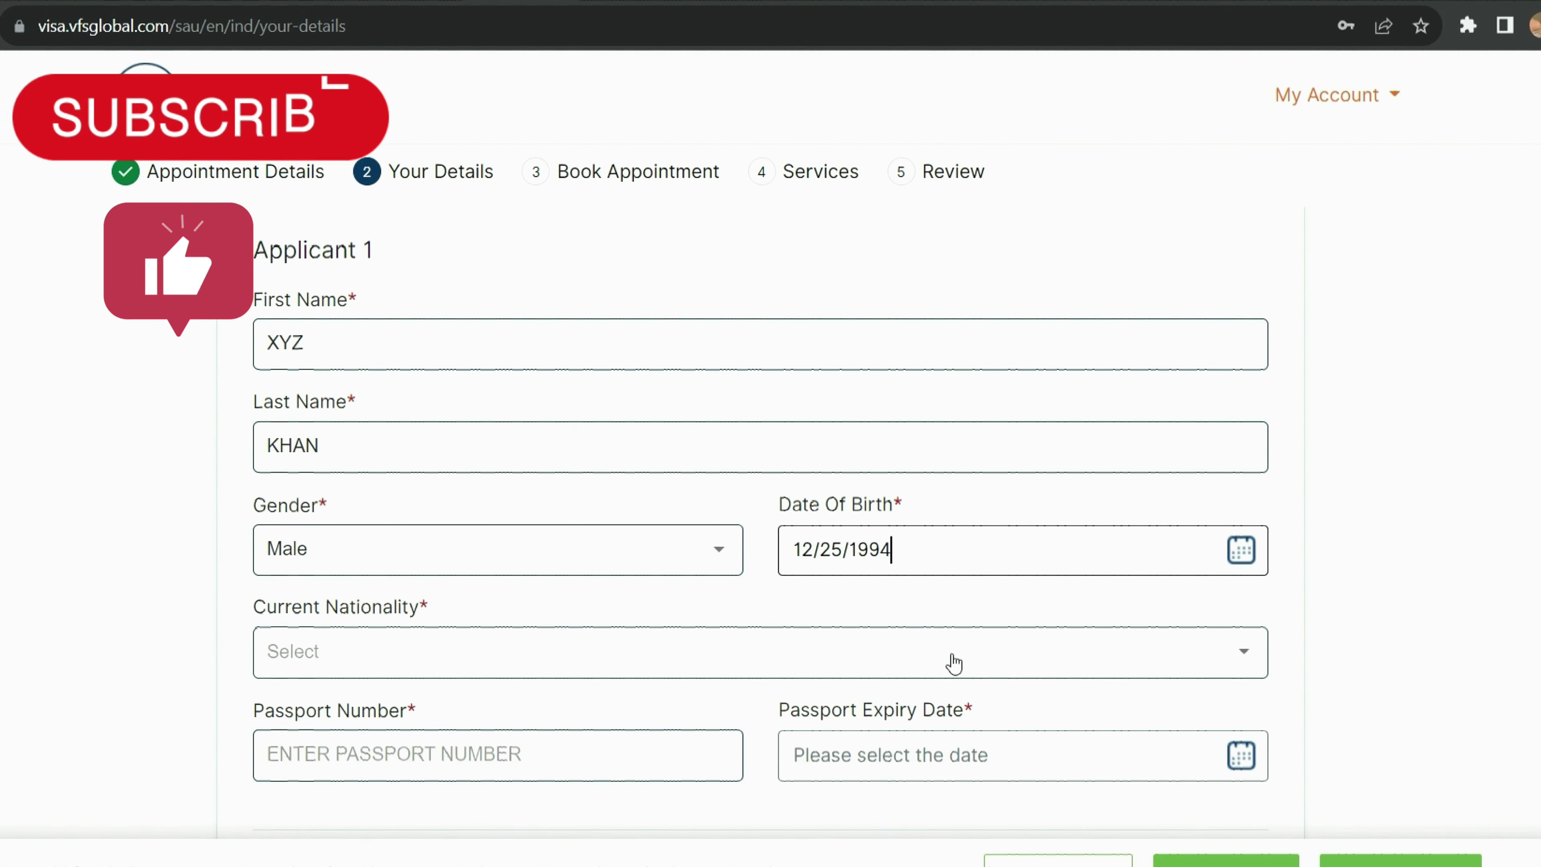
Step: Pick INDIA from the Current Nationality country list and confirm it stays selected
left_click(548, 678)
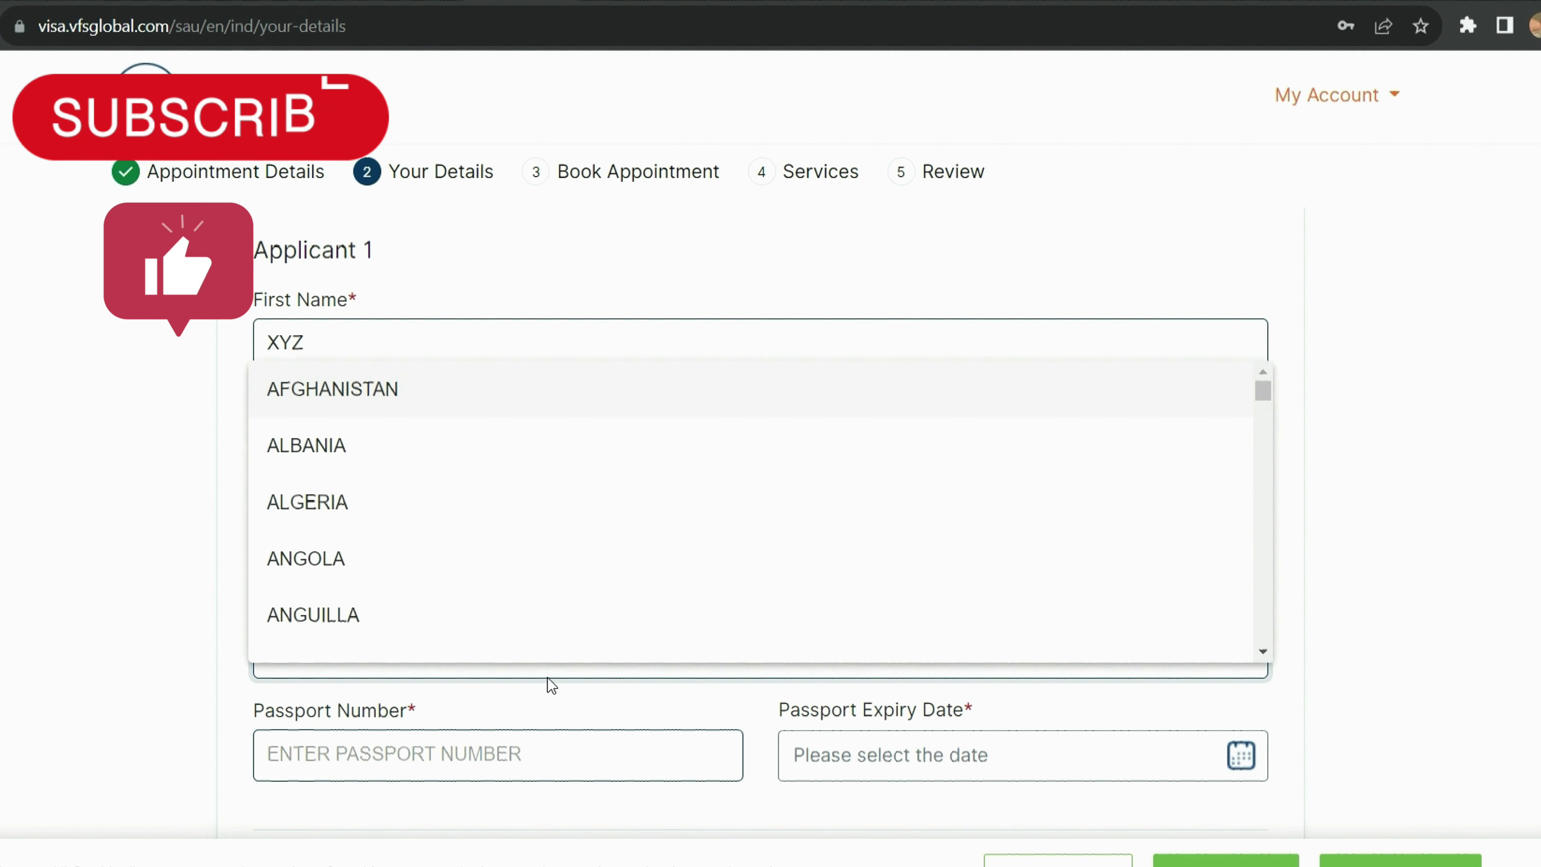
scroll(552, 608, "down", 20)
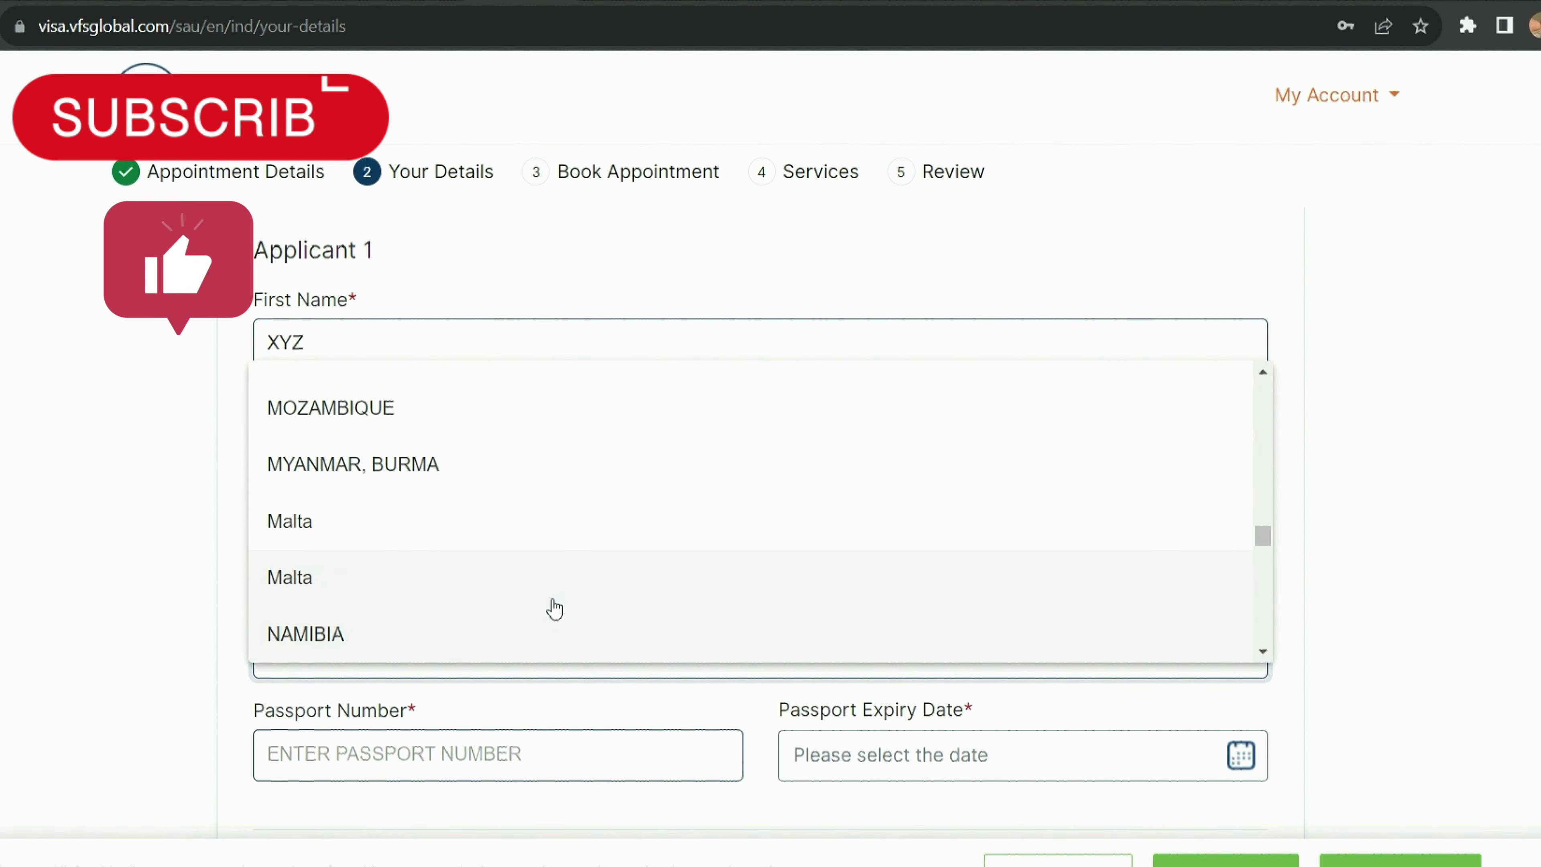
scroll(555, 609, "down", 20)
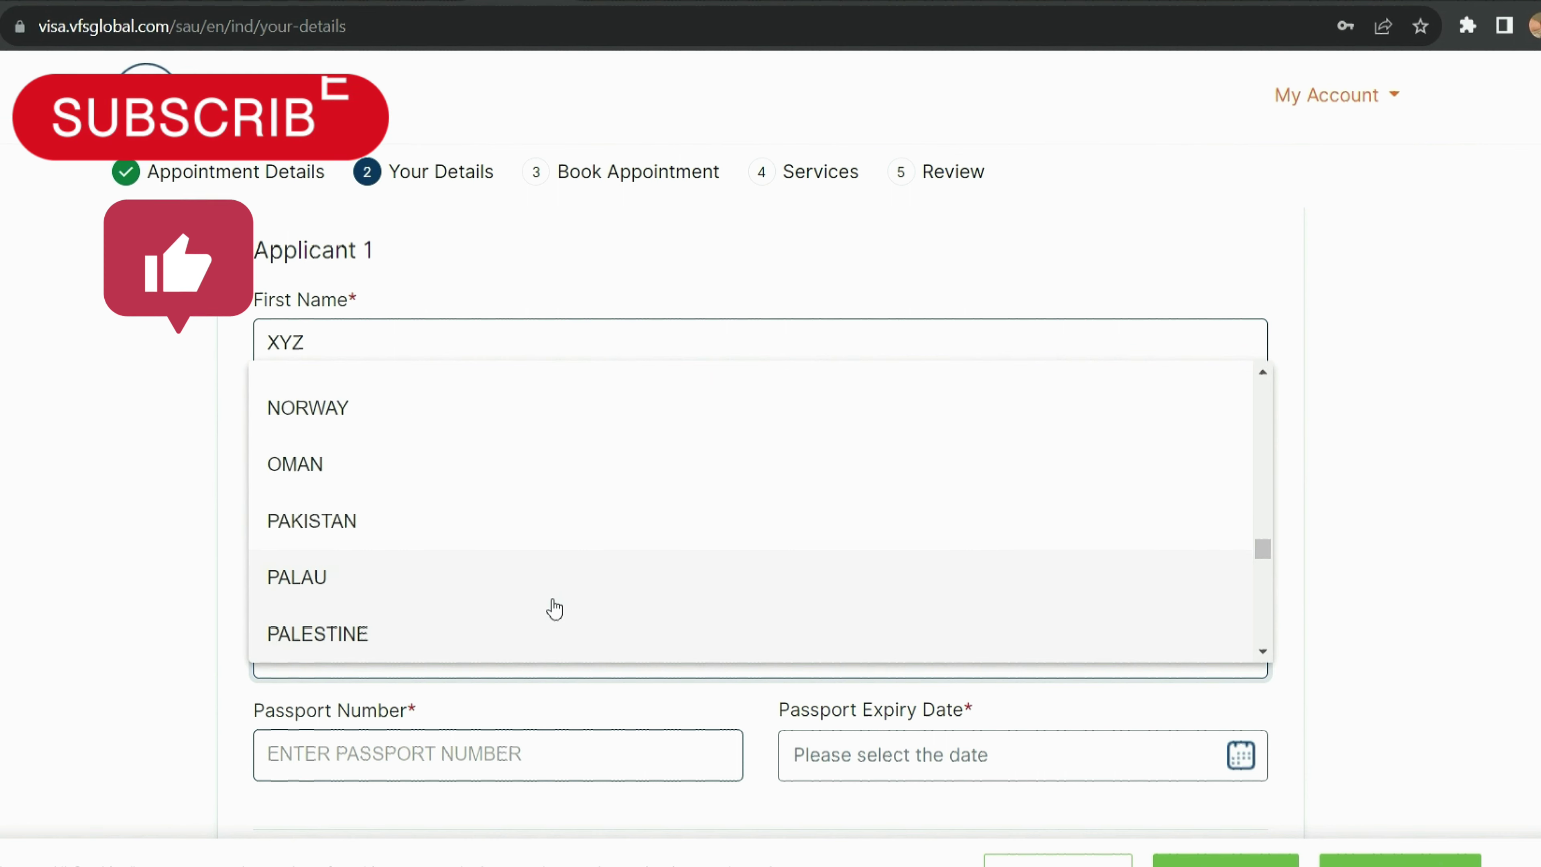
scroll(555, 609, "down", 20)
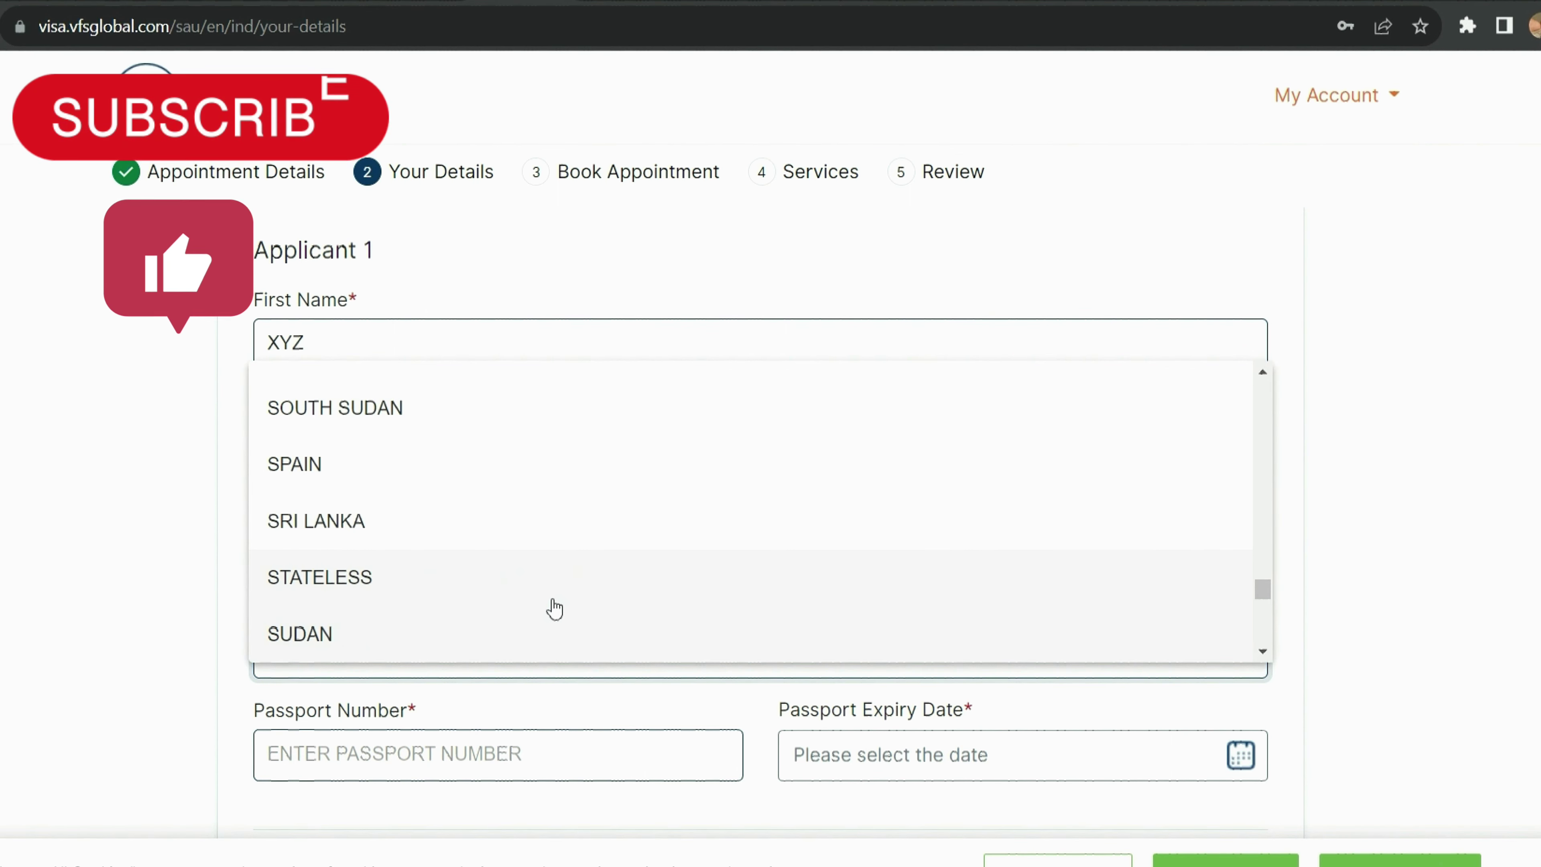
scroll(554, 609, "down", 10)
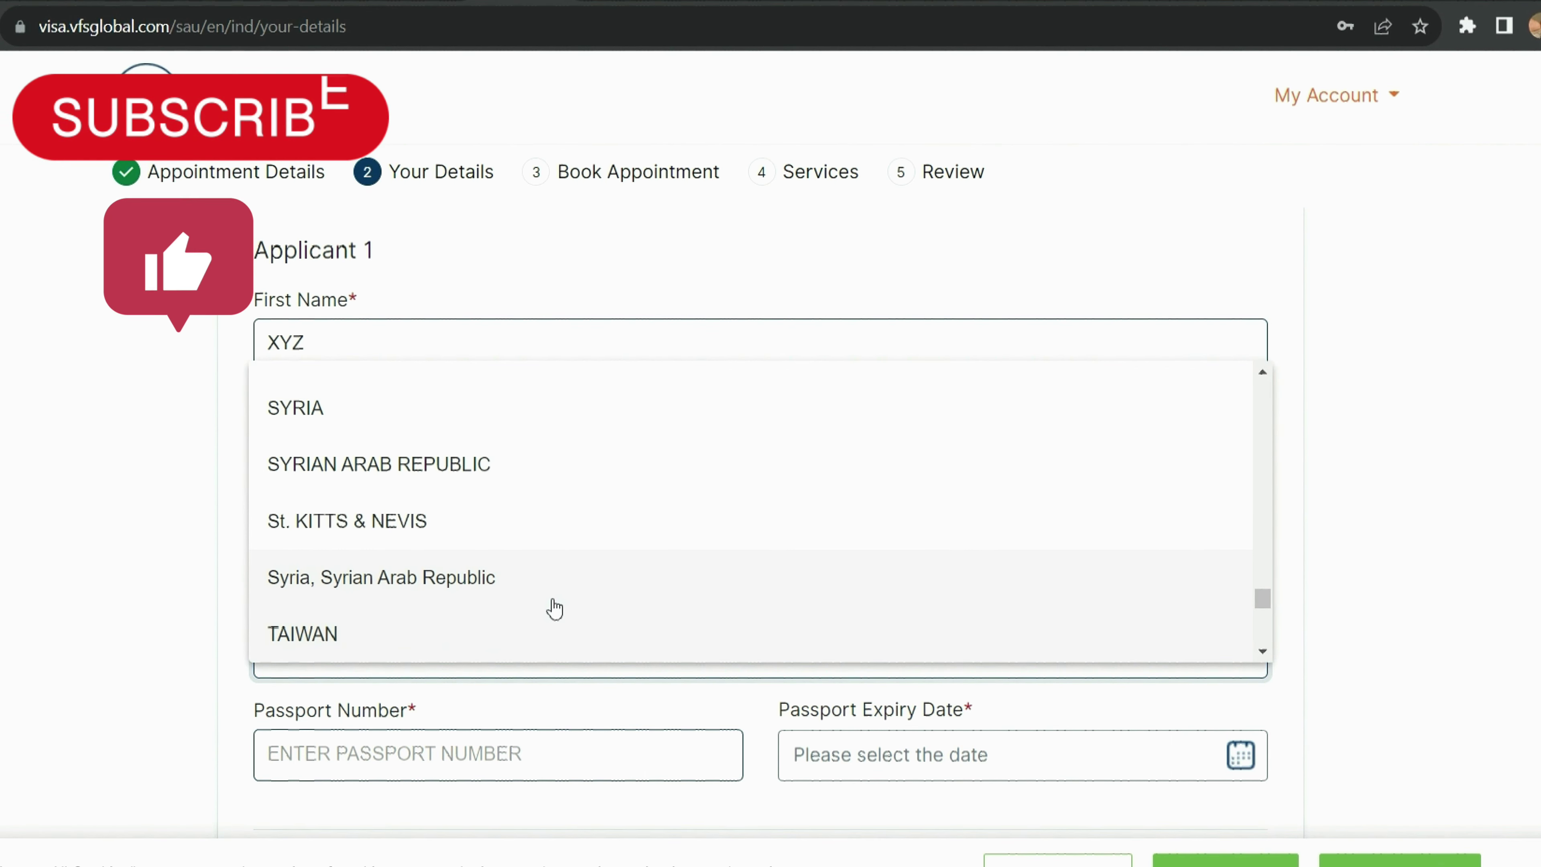
scroll(555, 609, "down", 5)
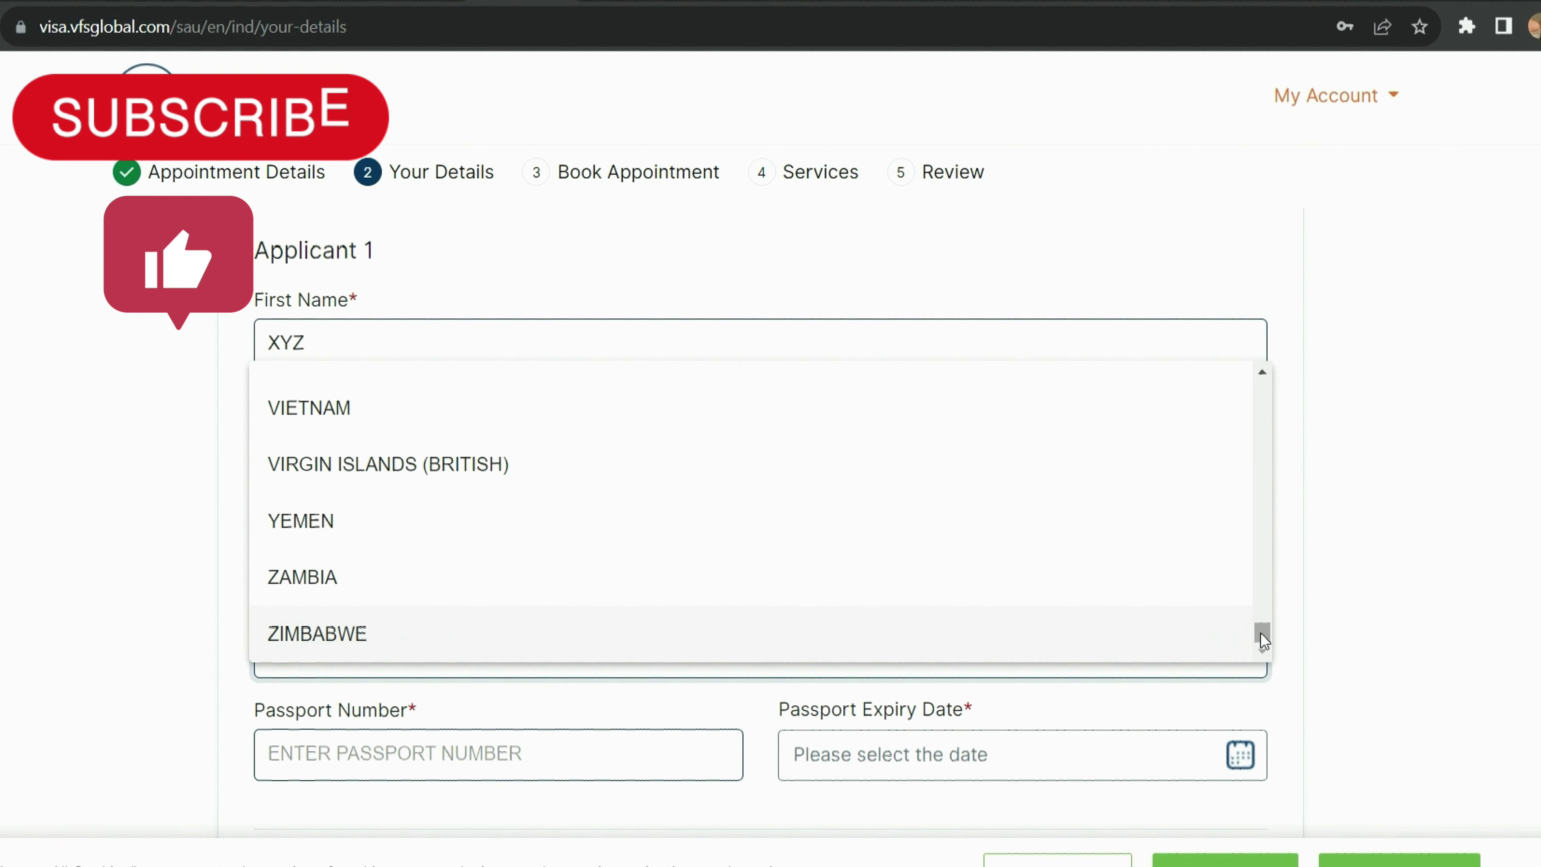
left_click_drag(1260, 634, 1259, 484)
left_click(757, 521)
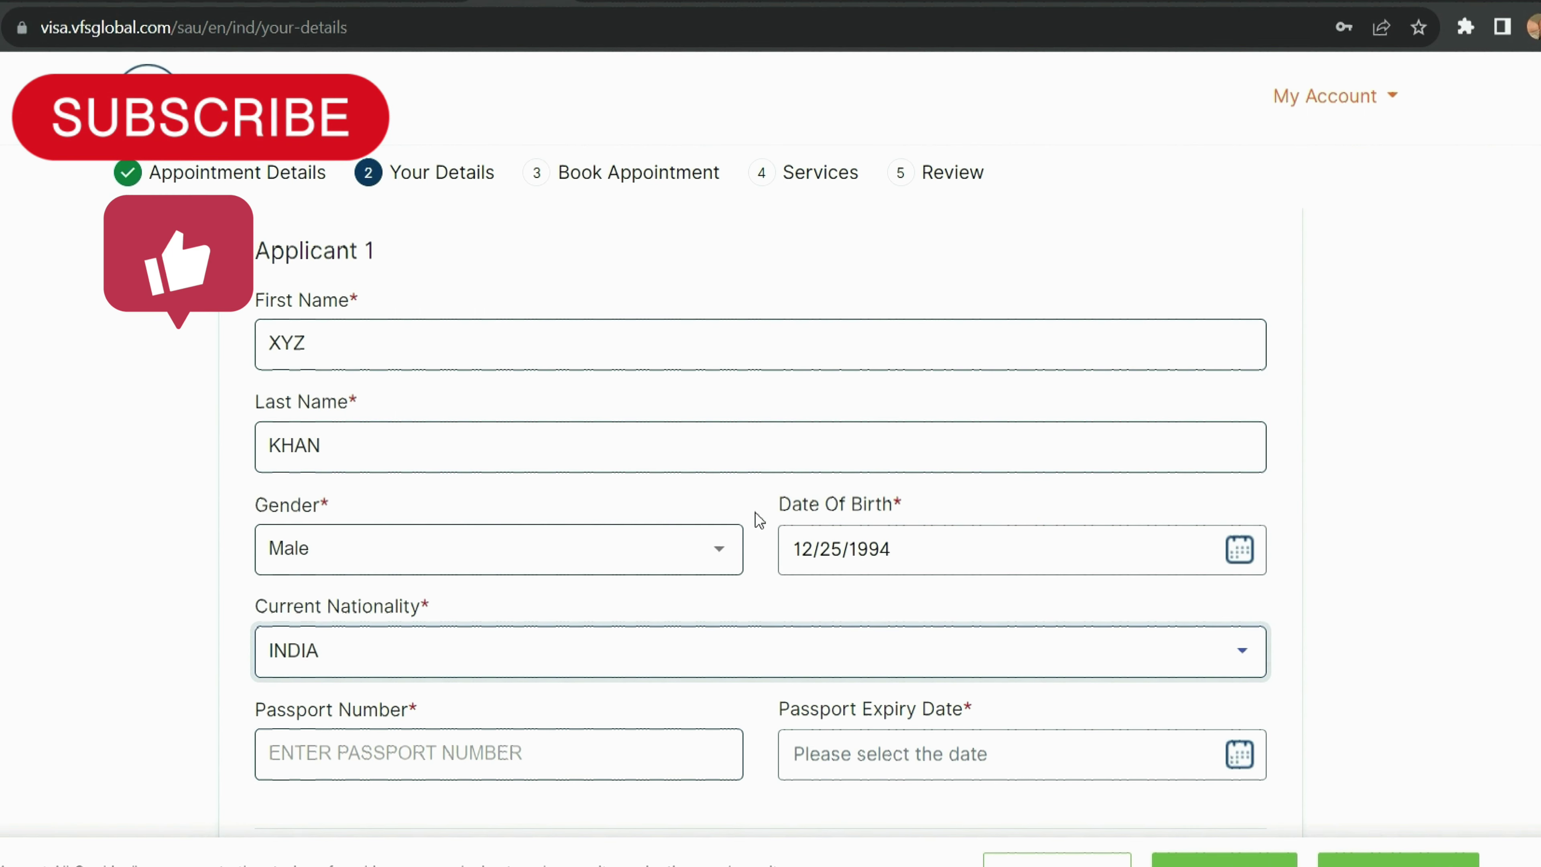
left_click(988, 655)
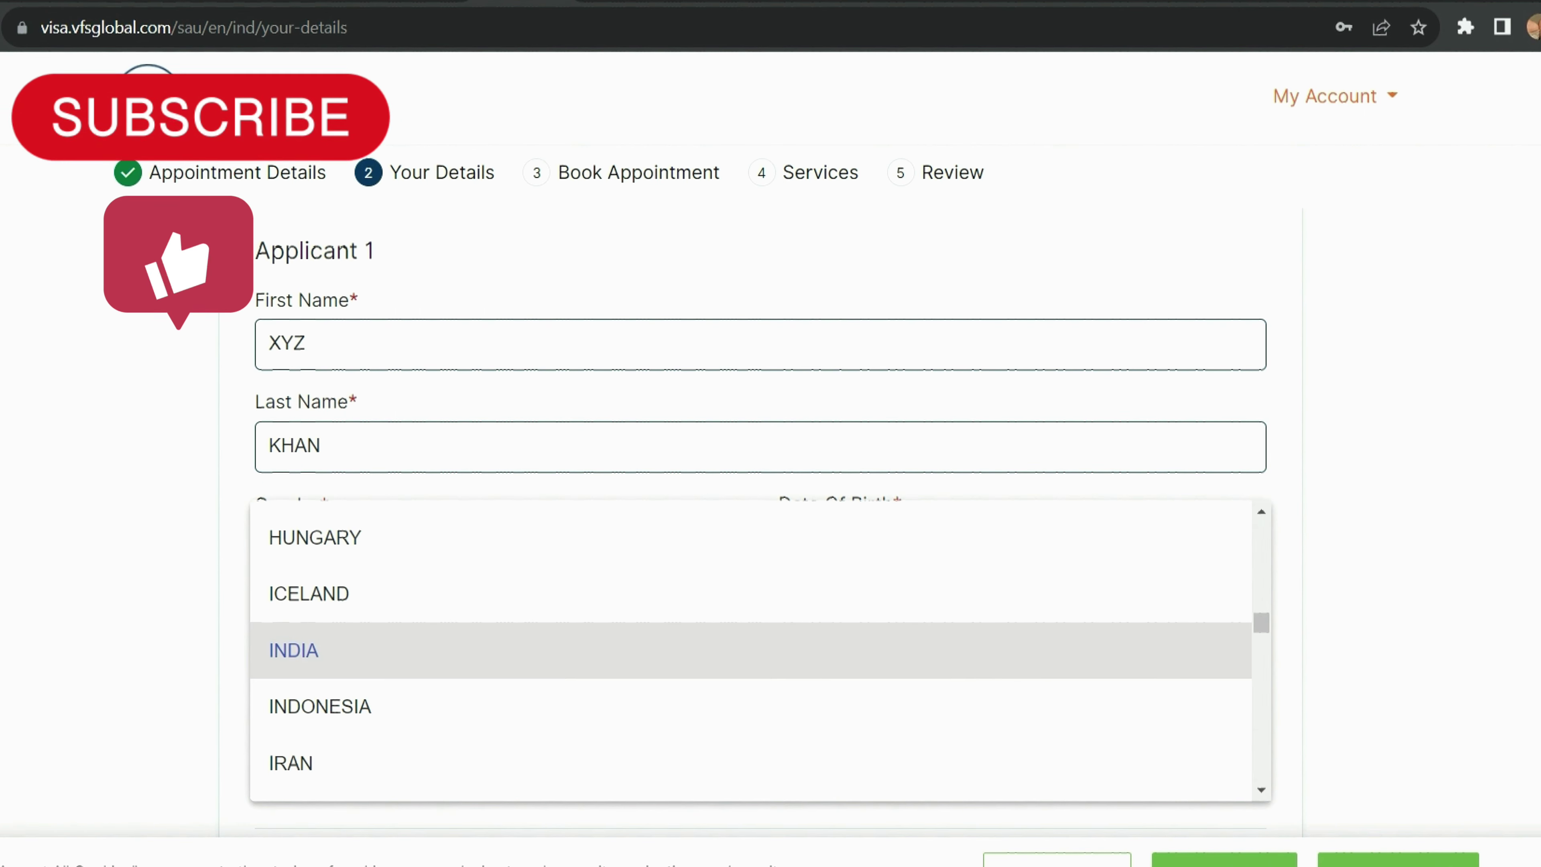
scroll(758, 486, "down", 3)
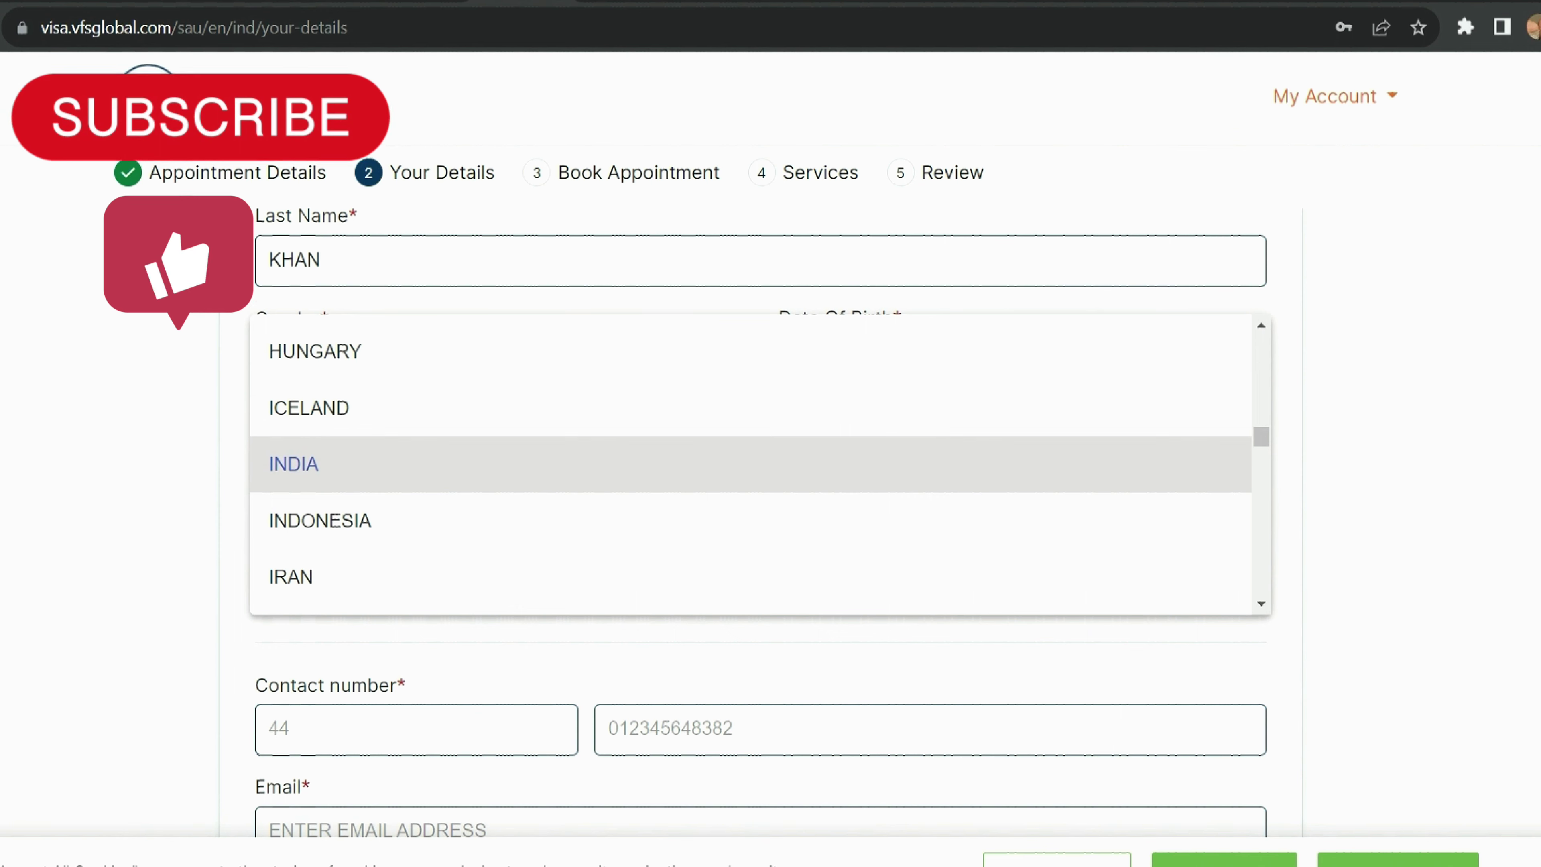
left_click(1537, 489)
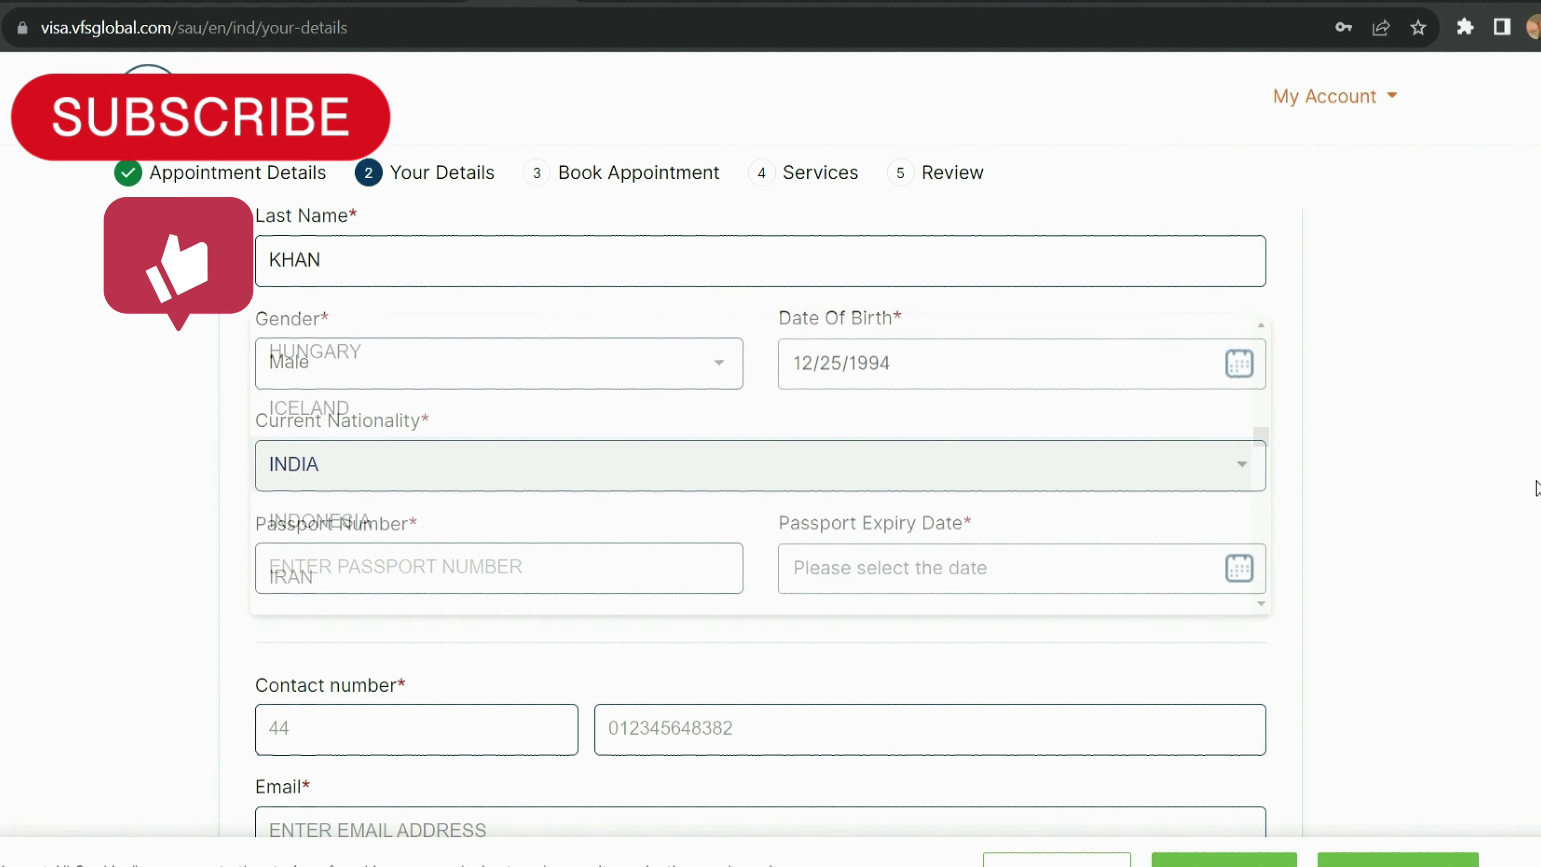
Step: Enter the passport number and set the Passport Expiry Date to 10/31/2023
left_click(562, 575)
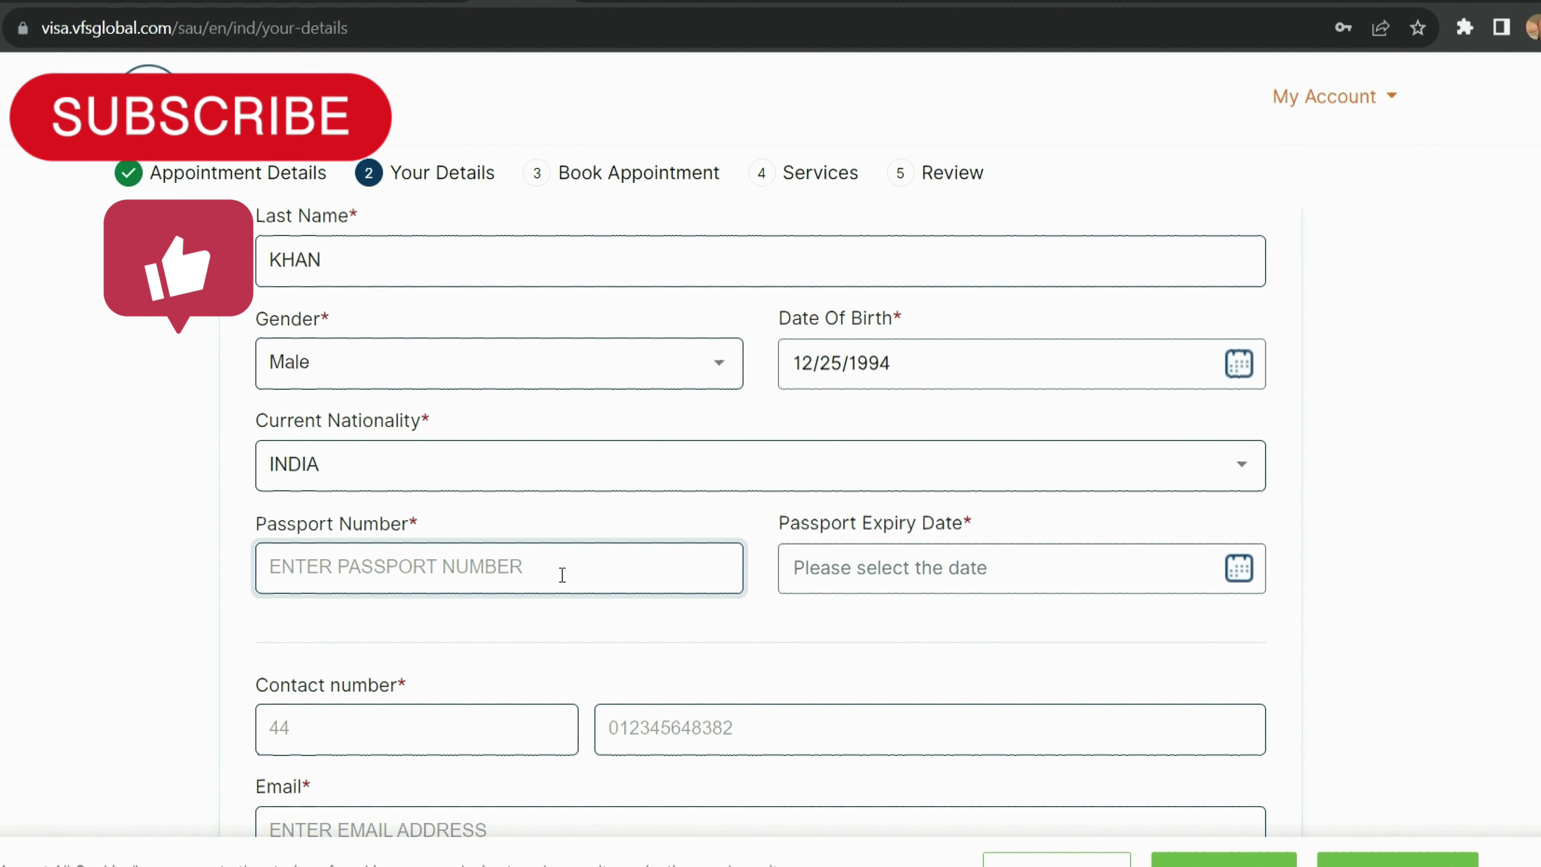
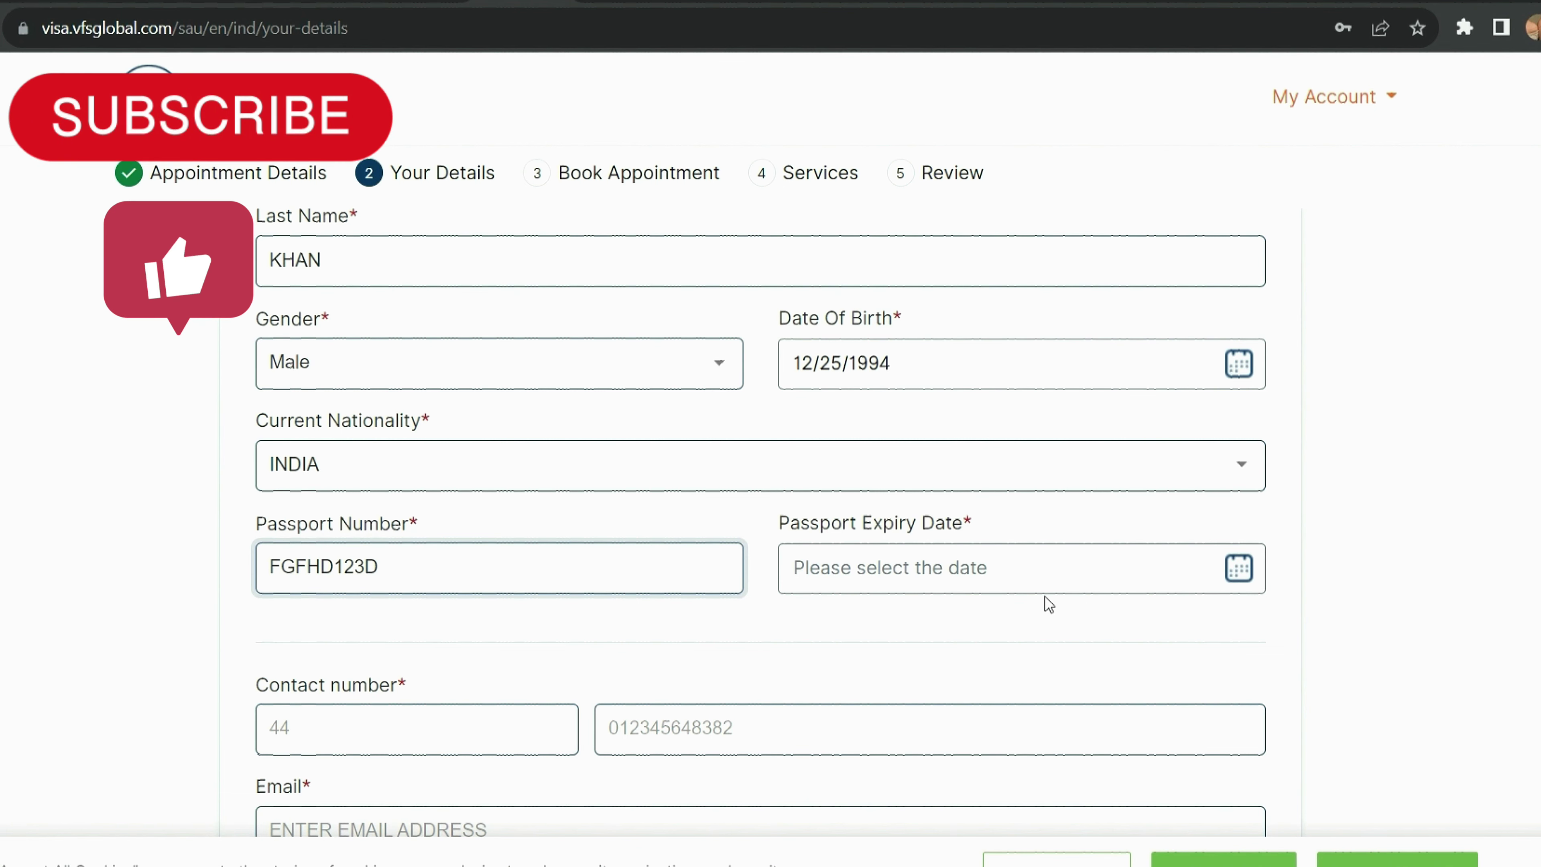
left_click(1046, 574)
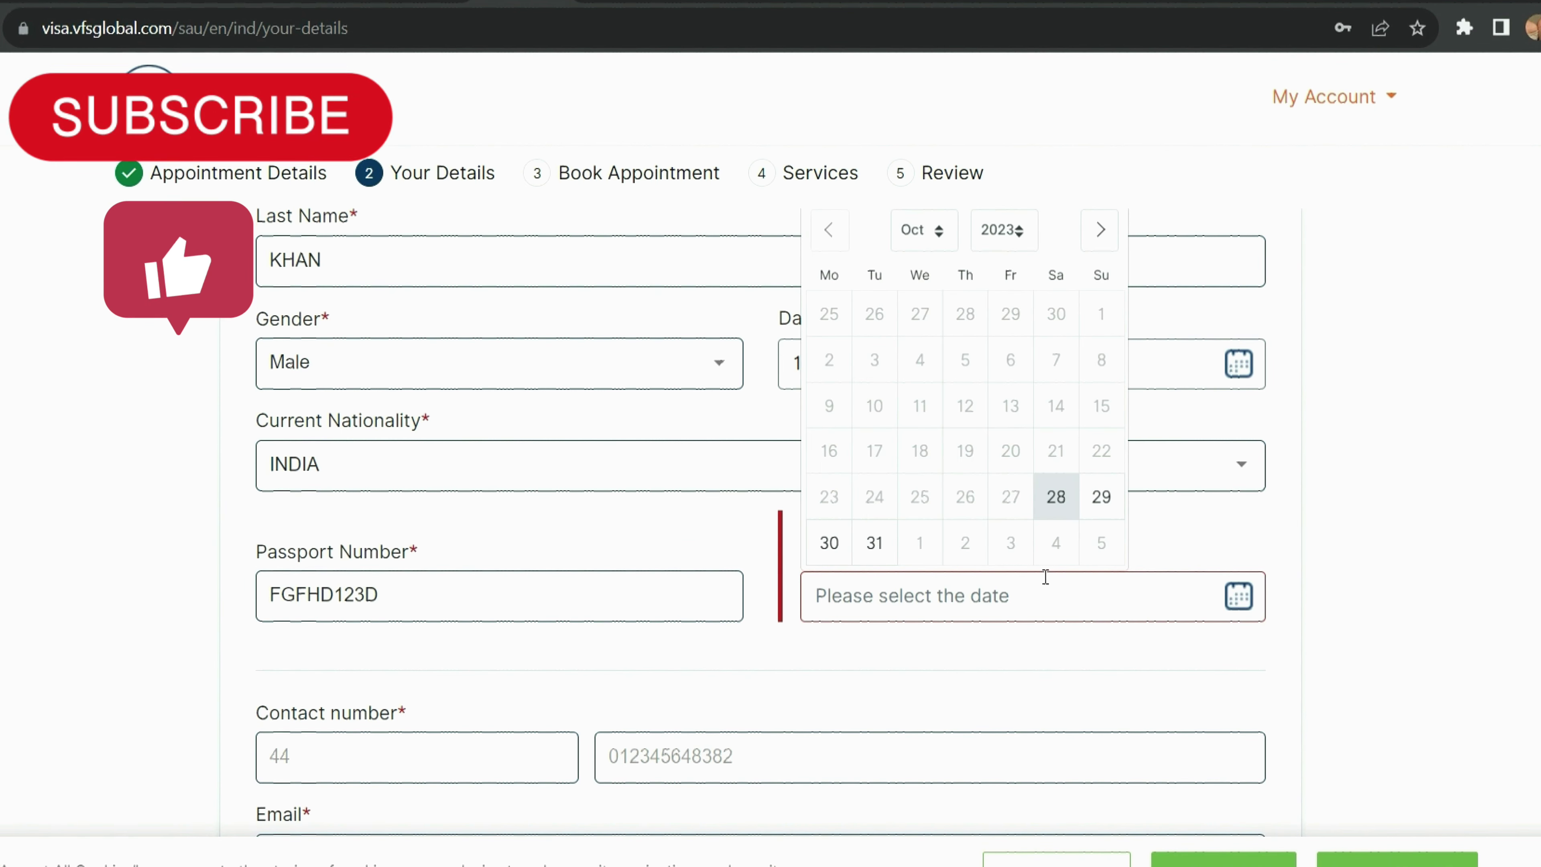
left_click(870, 553)
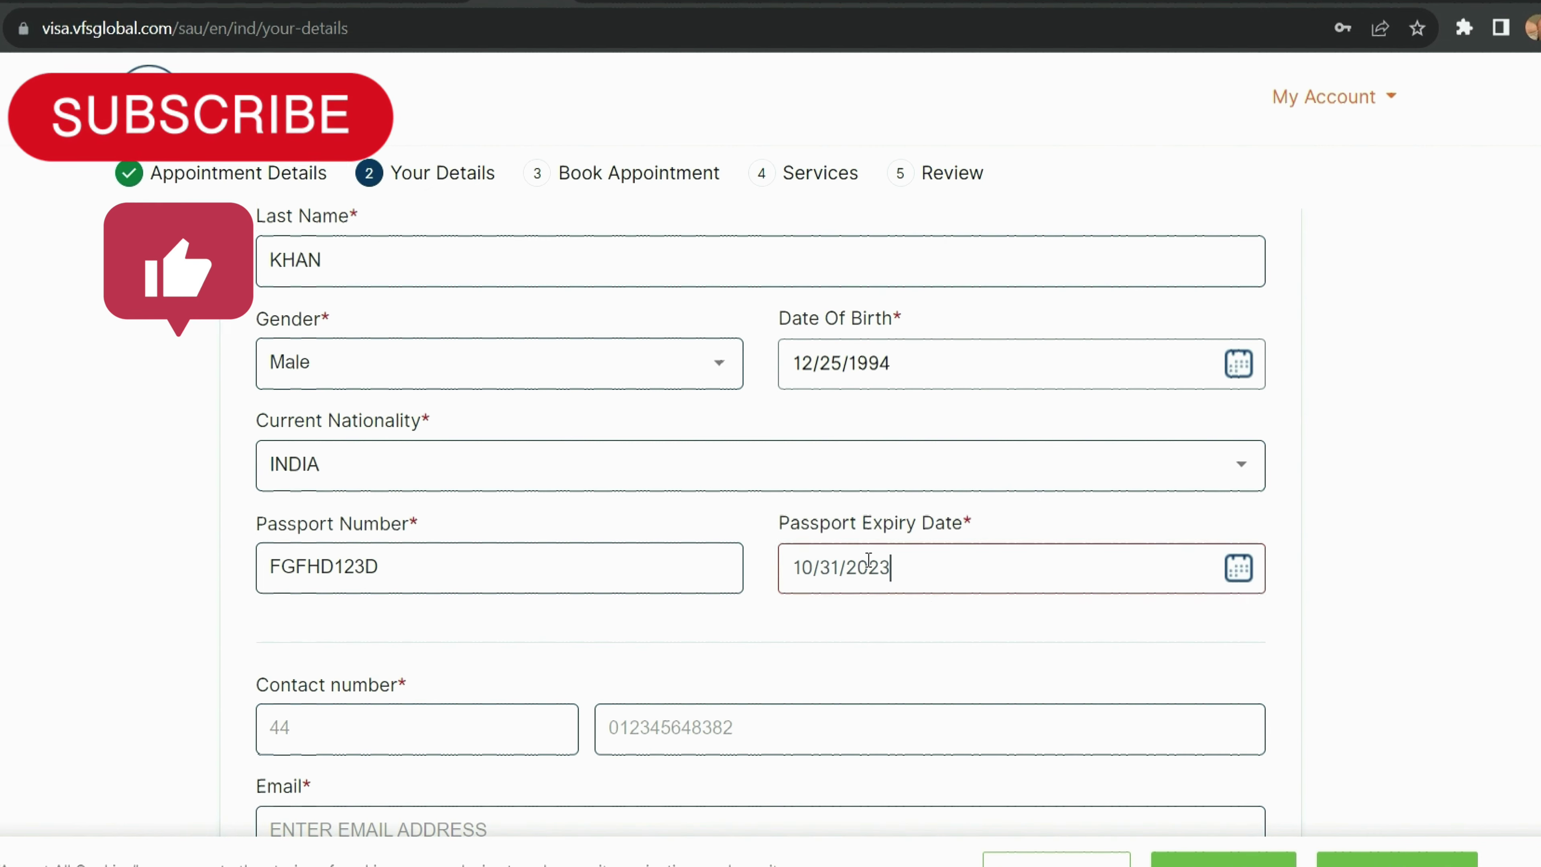
scroll(869, 560, "down", 3)
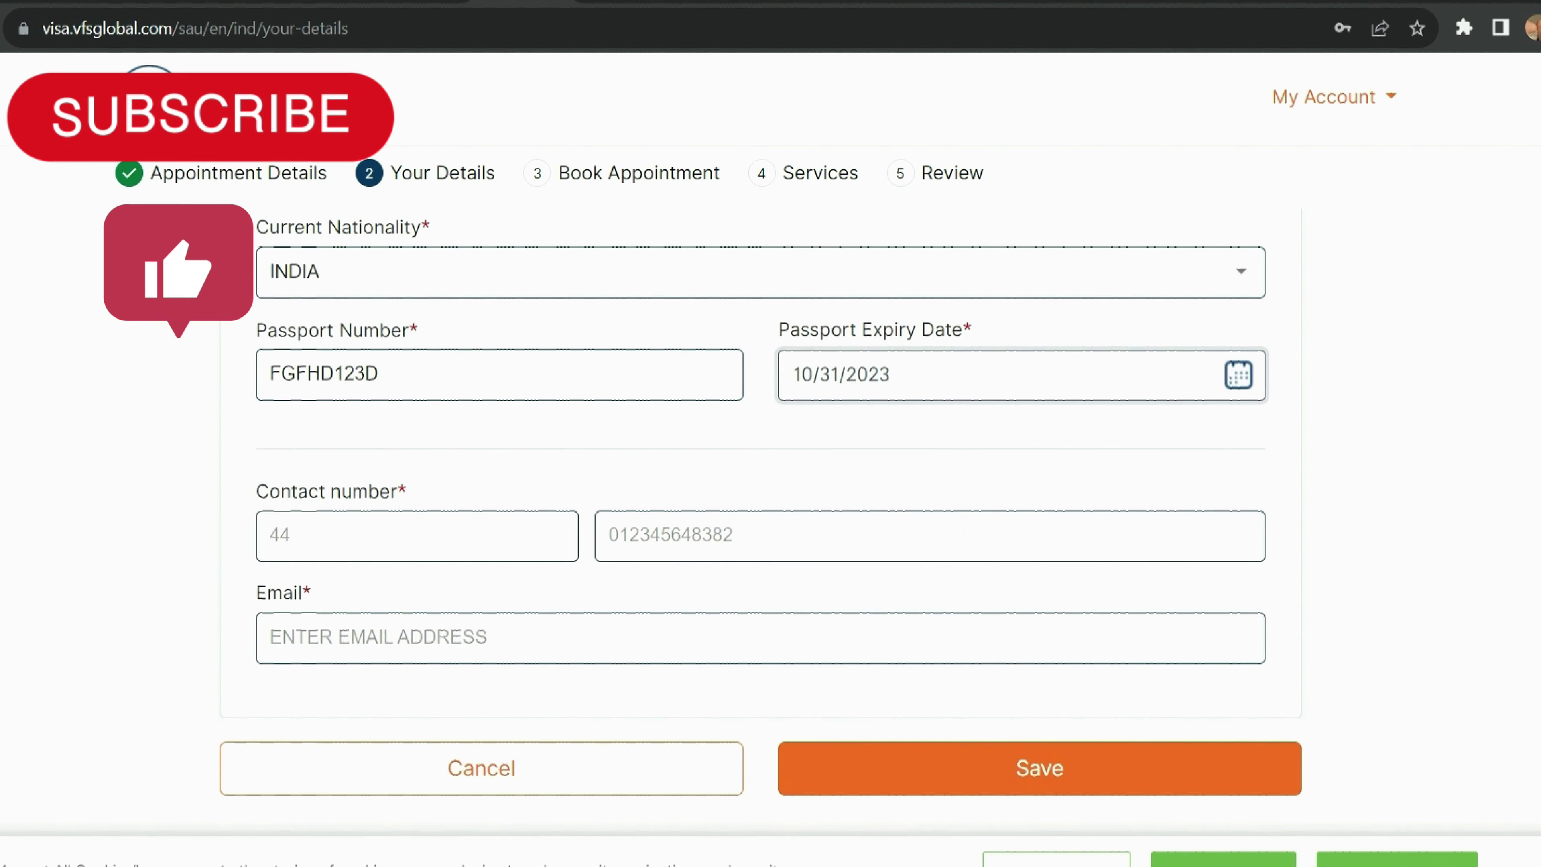
left_click(494, 536)
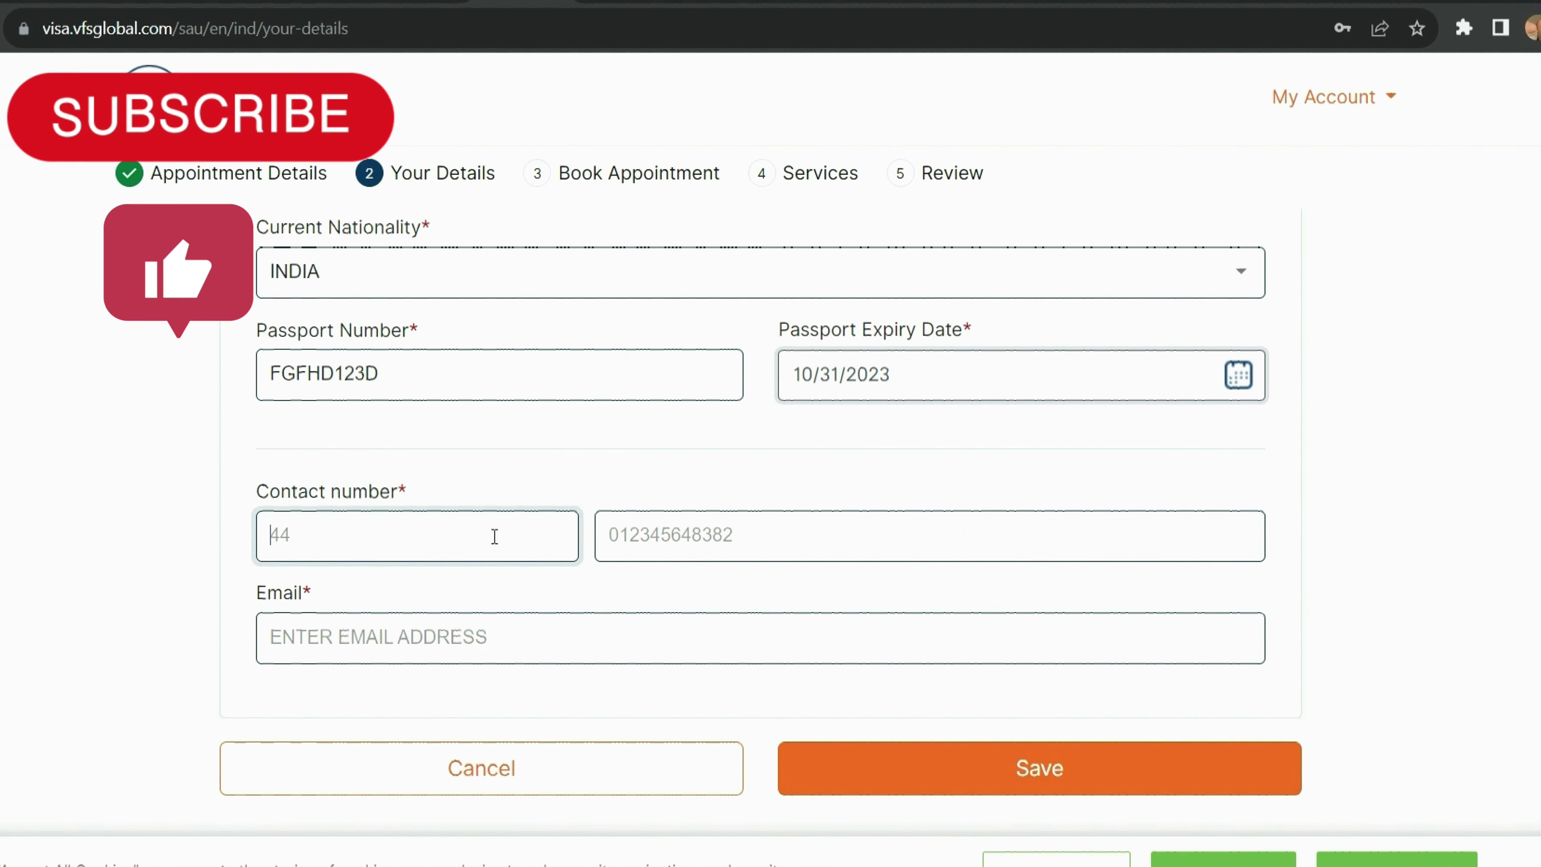